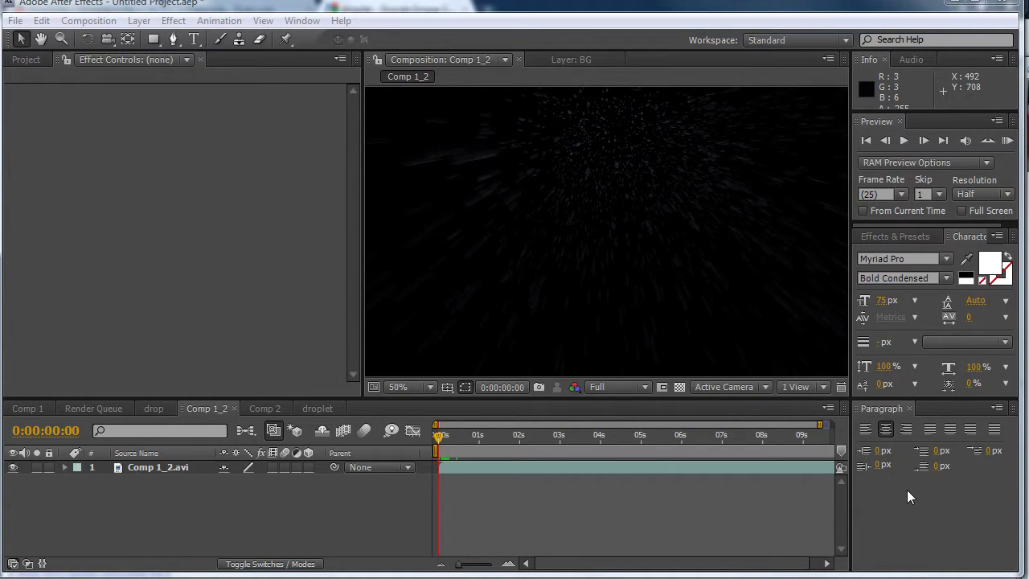
Play a cached preview of the rain footage, then stop it and return to the start
click(1008, 141)
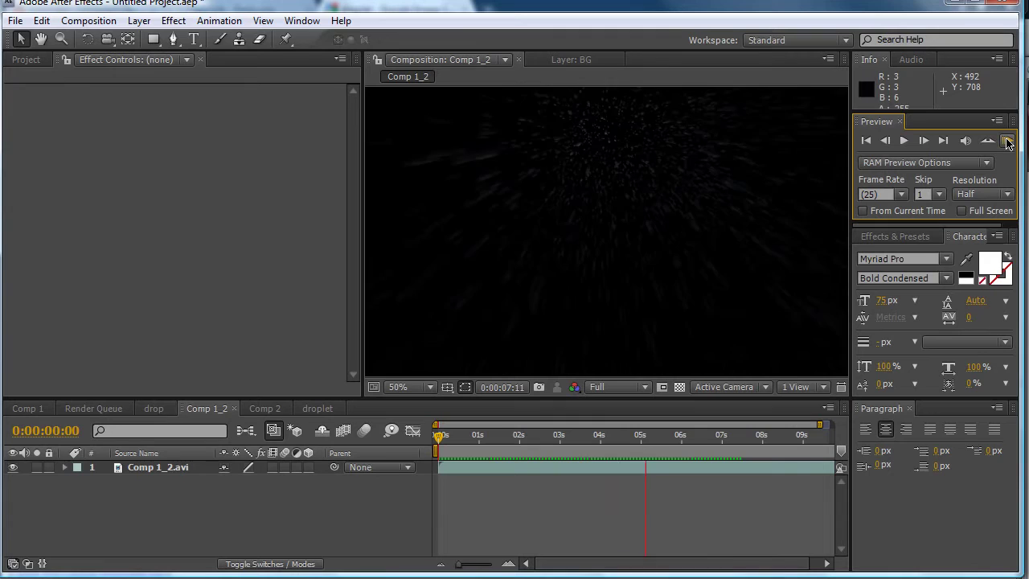
click(1008, 142)
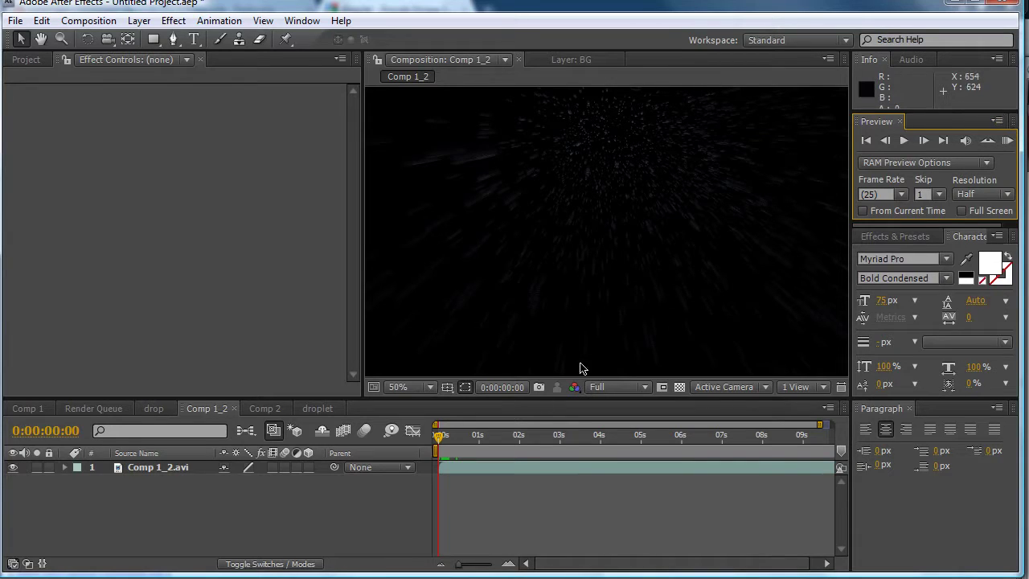
click(358, 502)
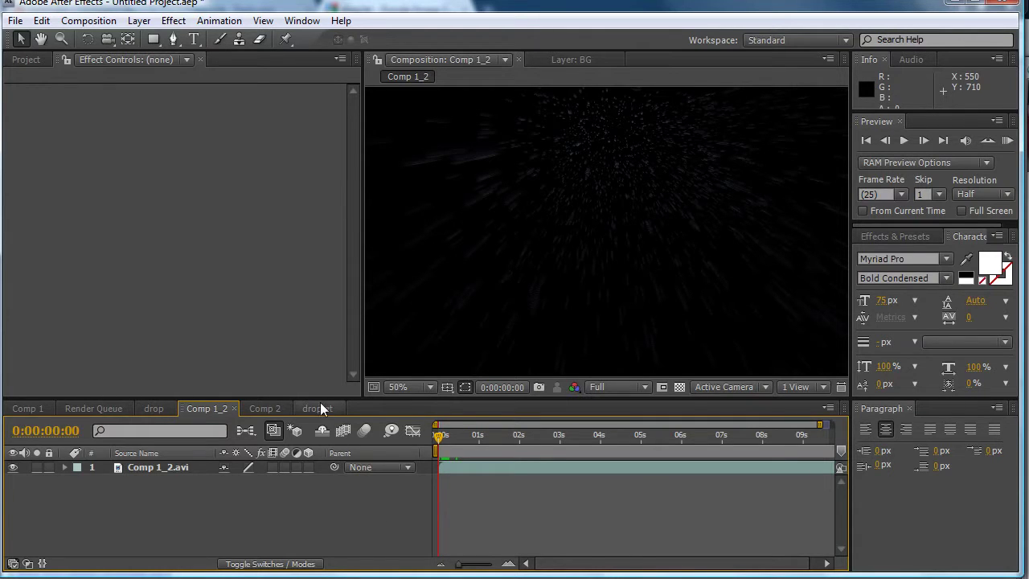
Create a composition named 'Rain Scene' using the NTSC D1 Widescreen preset
click(22, 62)
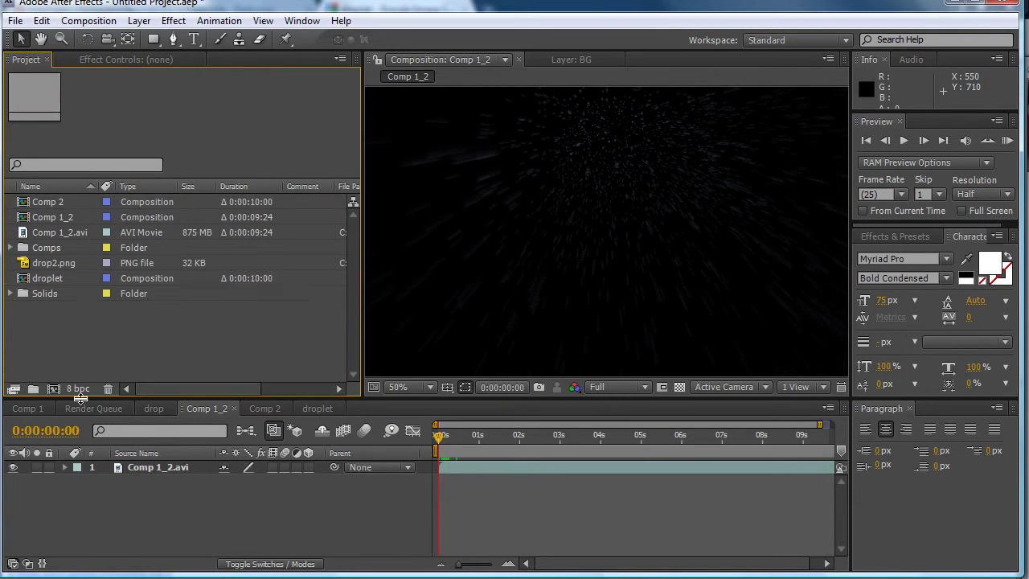
click(53, 390)
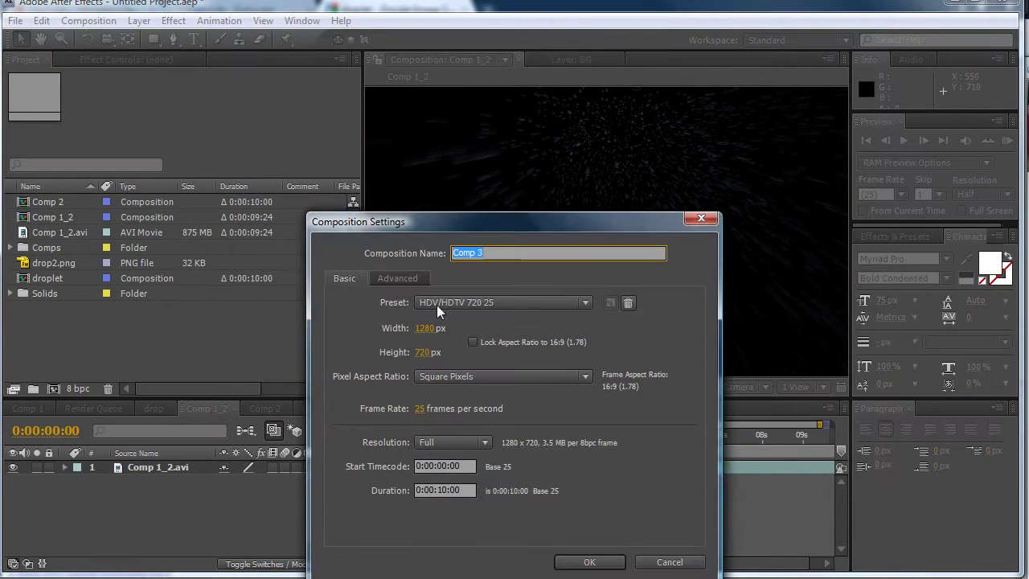
text(Rain Scene)
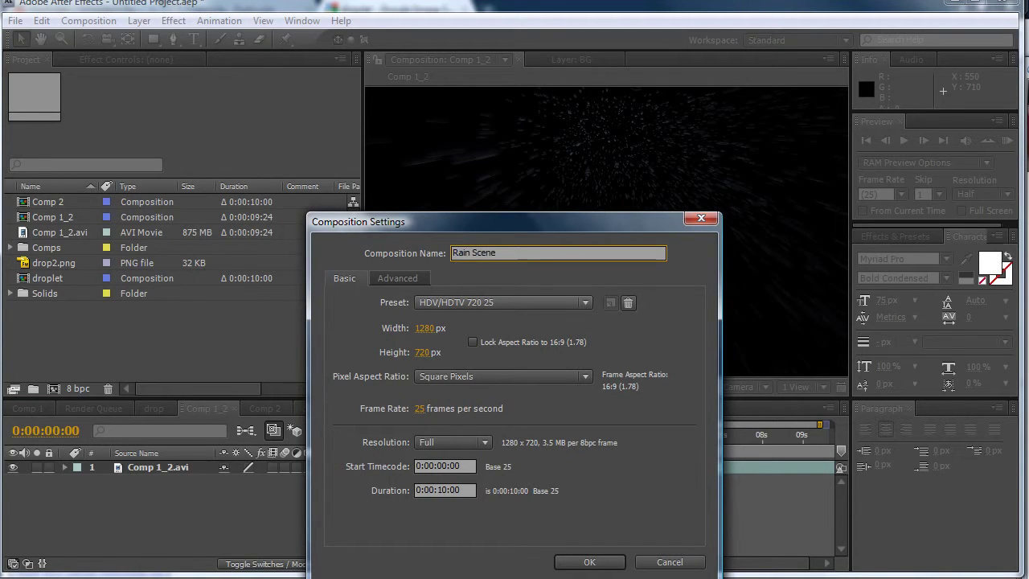
click(476, 303)
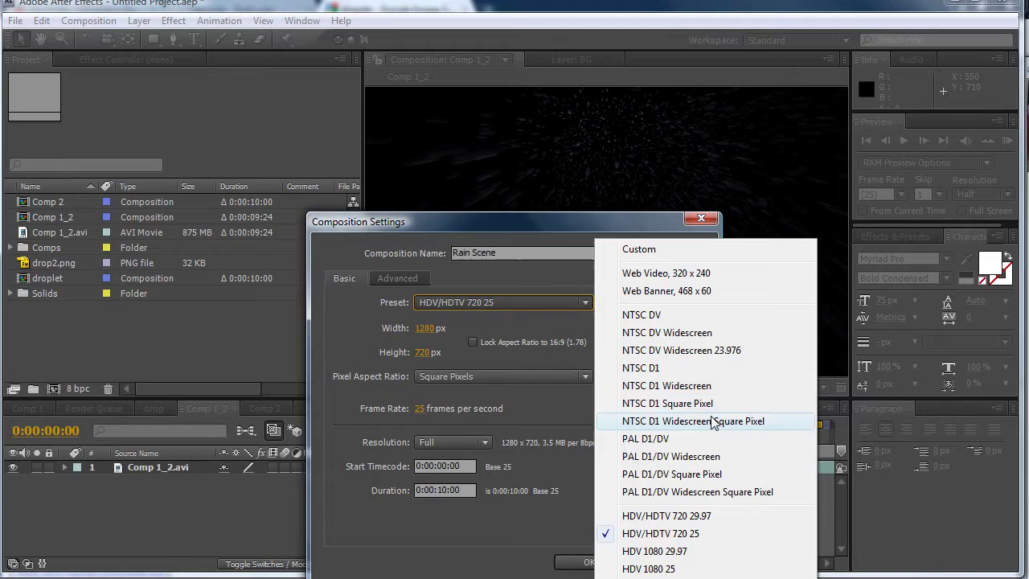
click(696, 388)
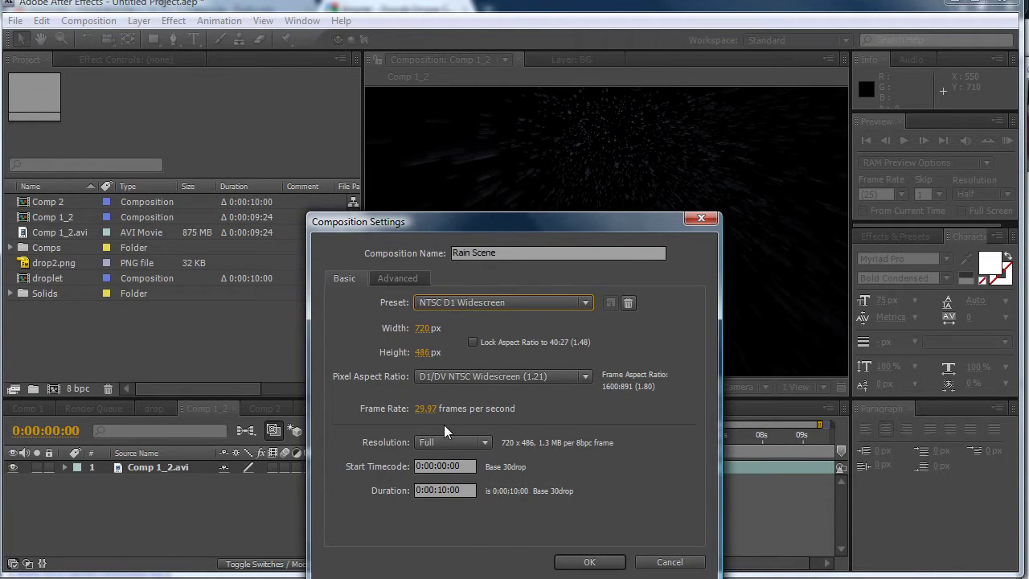
click(610, 562)
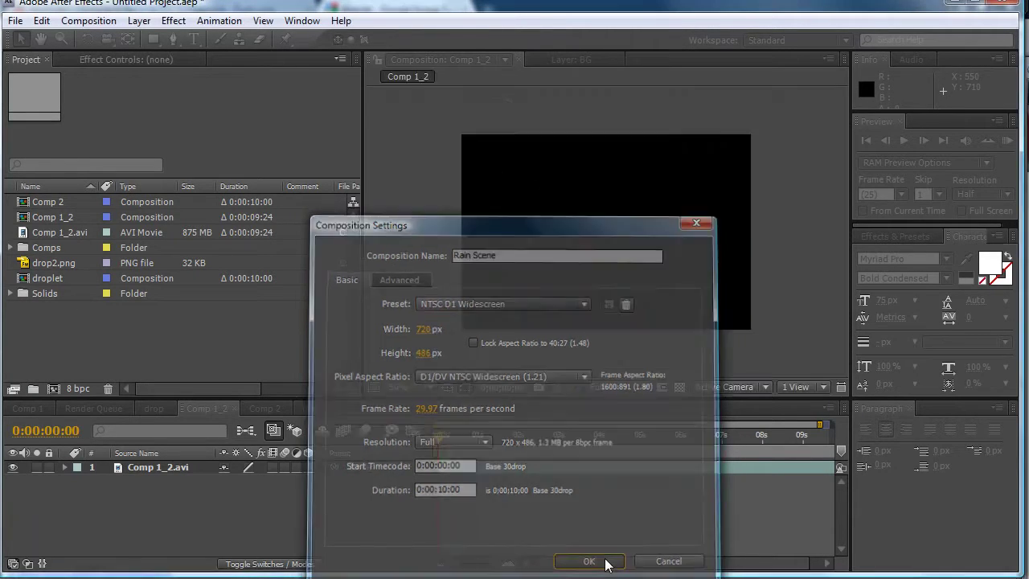
Fit the comp to the viewer and add a new solid layer named BG
click(421, 386)
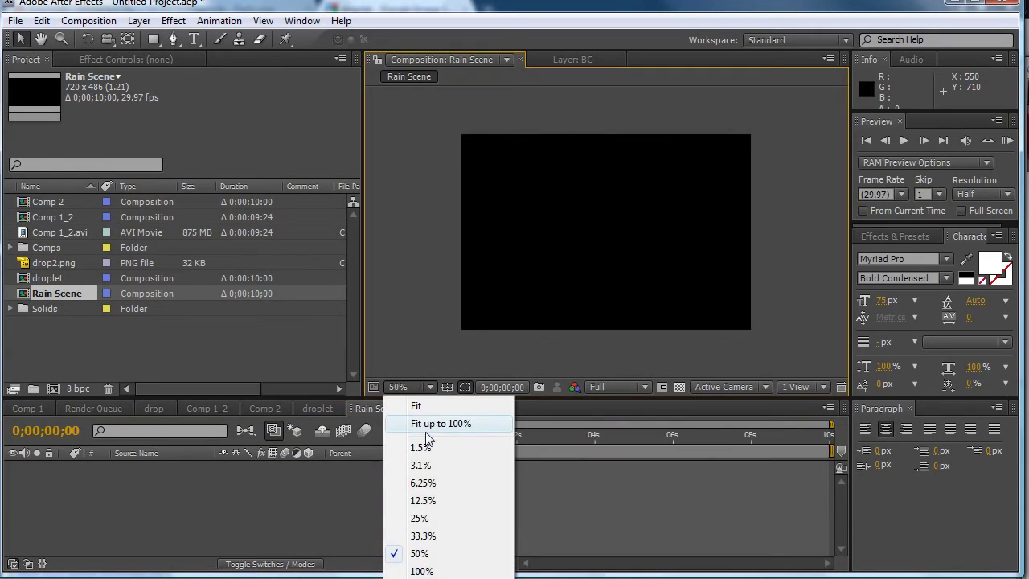
click(428, 424)
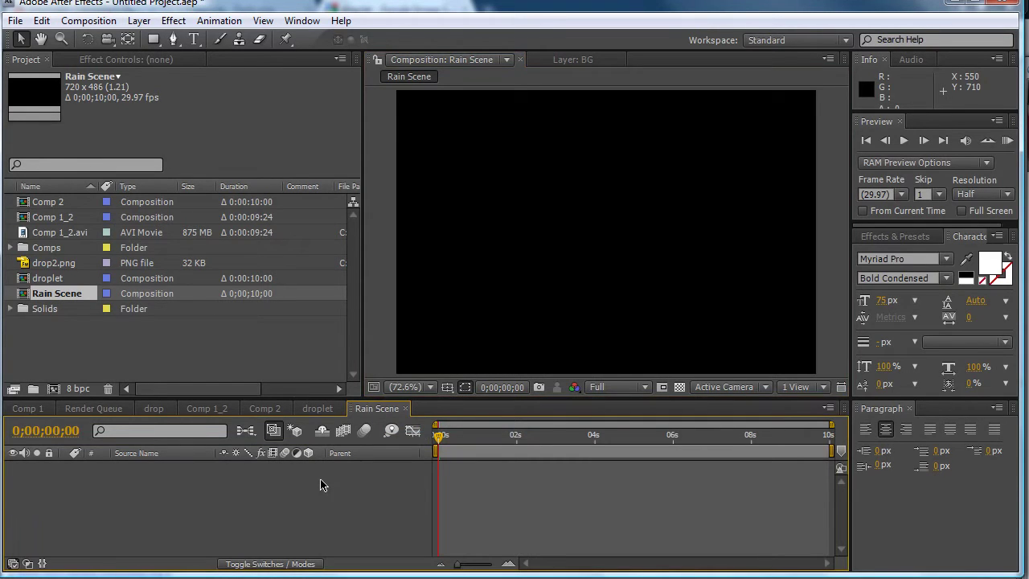
right_click(258, 494)
mouse_move(287, 507)
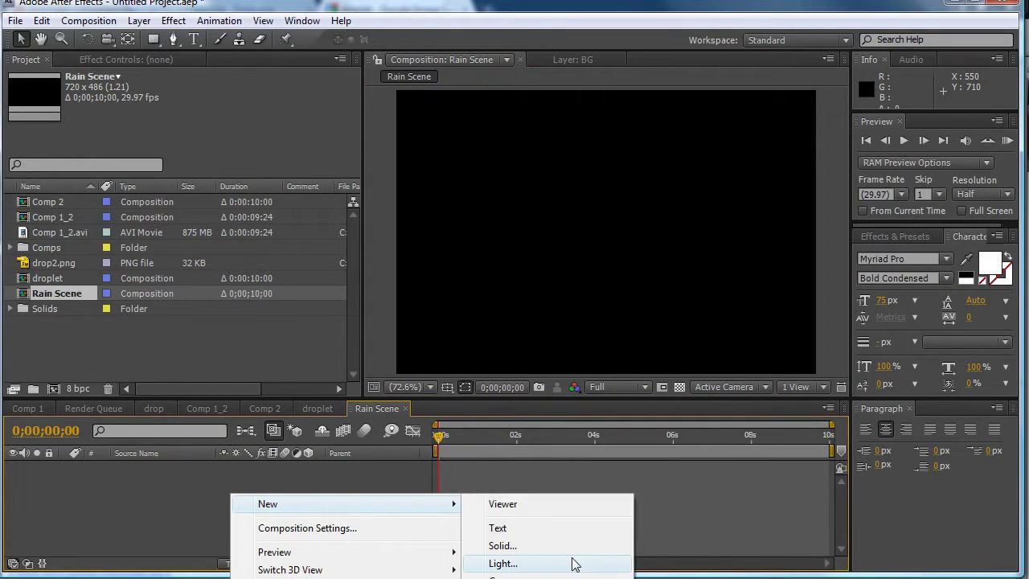
click(502, 545)
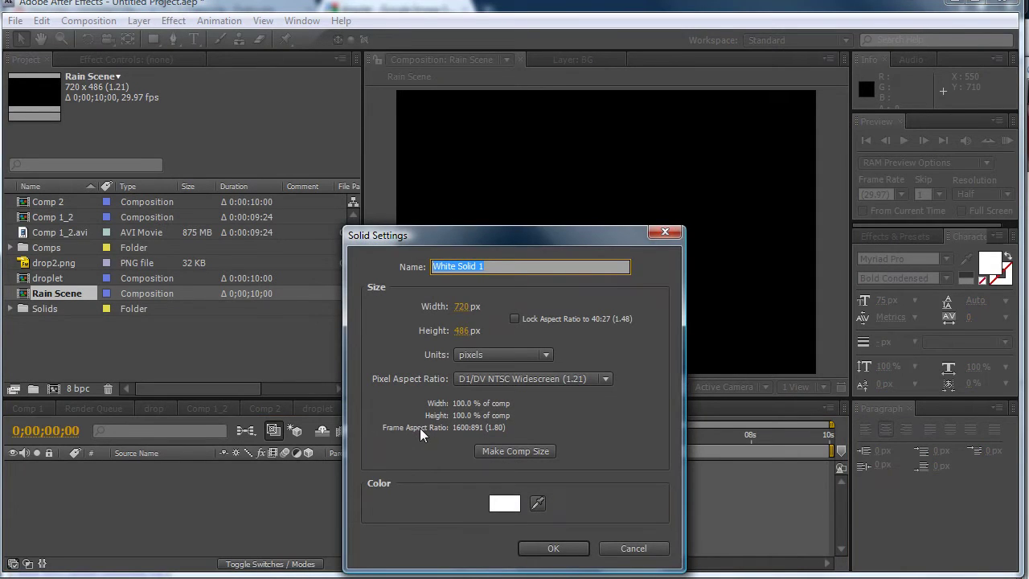
text(BG)
key(Return)
Apply the Generate > Ramp effect to BG and set its shape to Radial
click(173, 20)
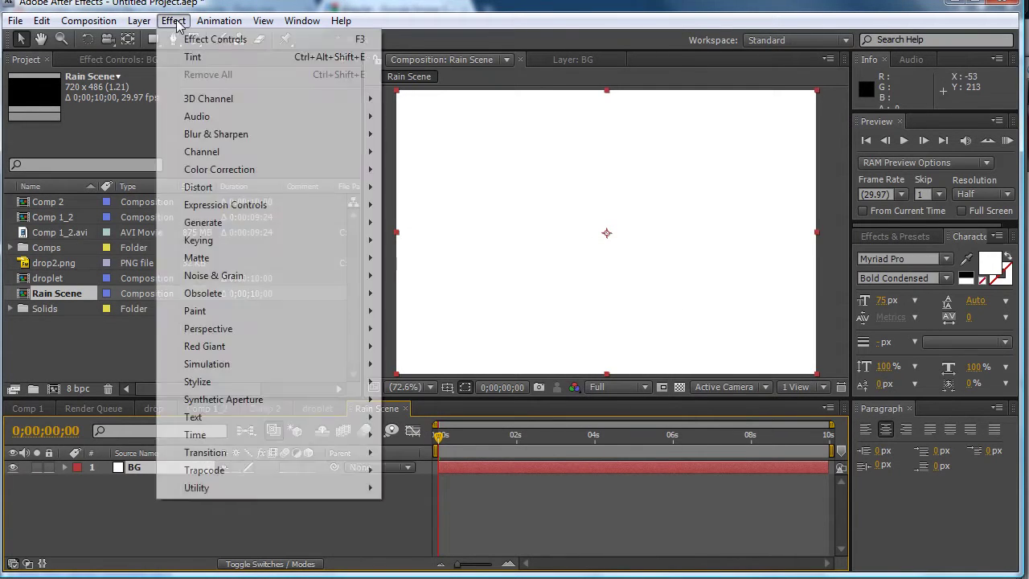
mouse_move(226, 222)
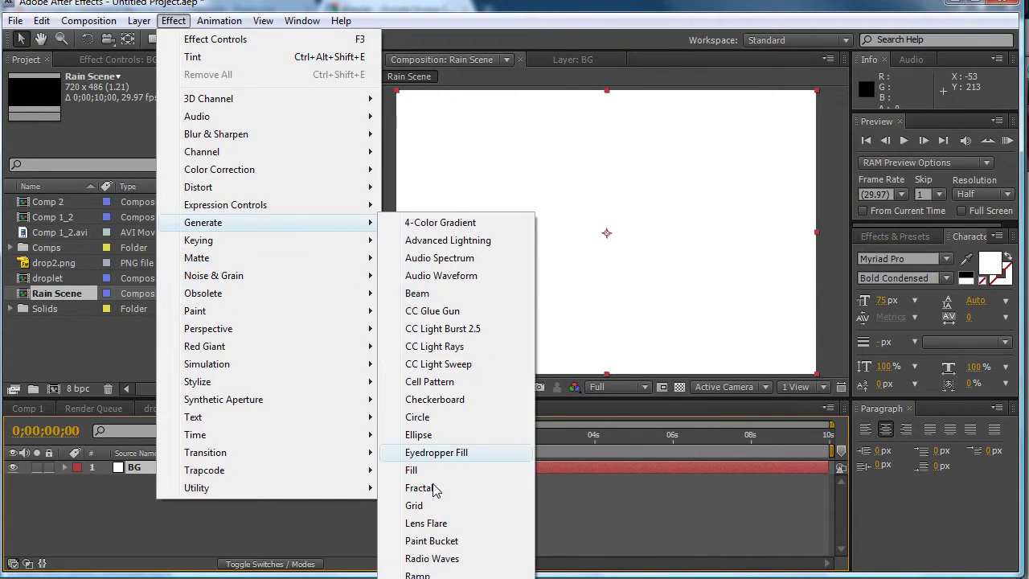
click(428, 568)
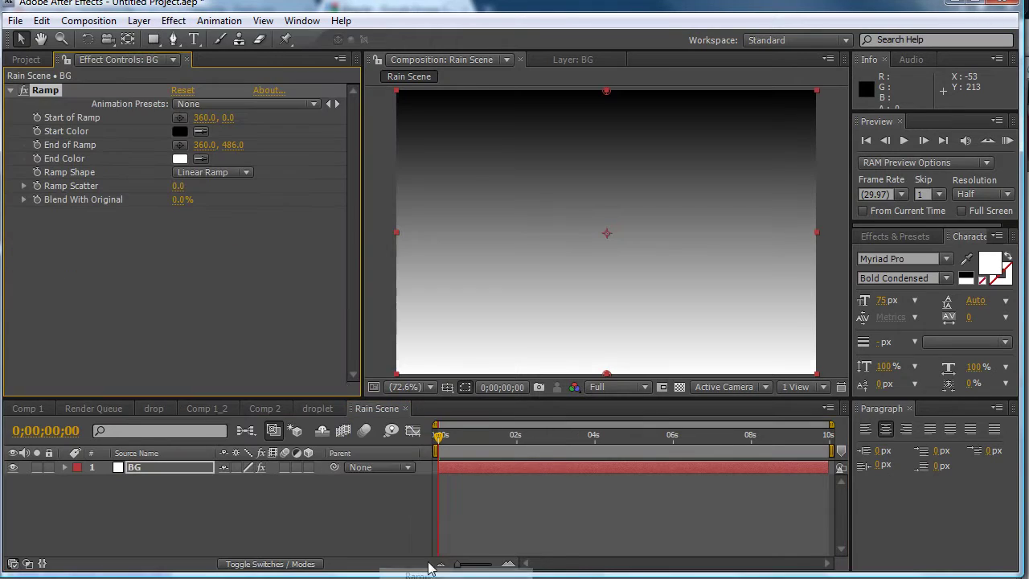
click(193, 172)
click(198, 195)
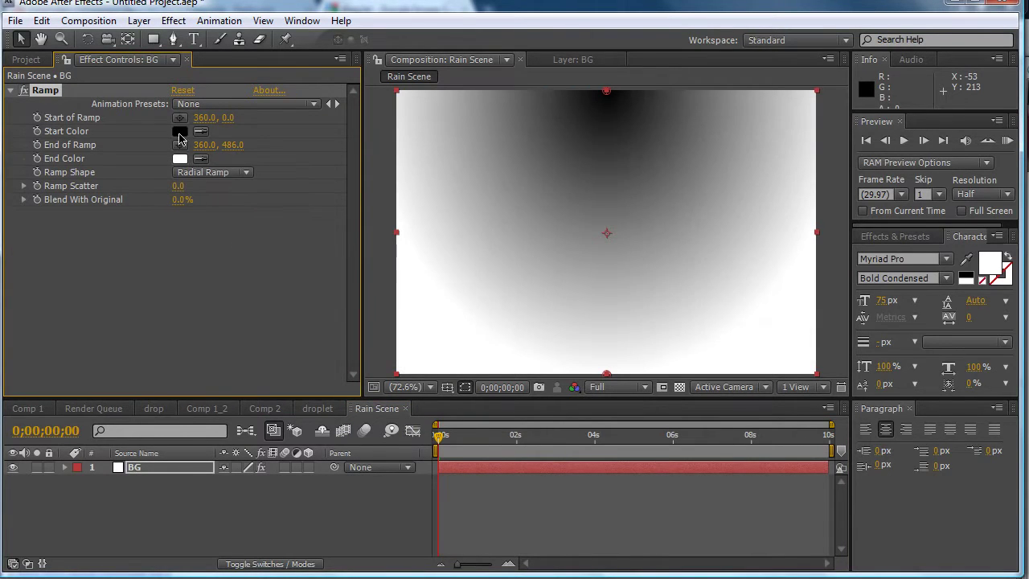
Set the ramp's start colour to dark grey 202020 and its end colour to black
click(179, 132)
drag(597, 421, 615, 426)
mouse_move(626, 527)
mouse_down()
mouse_move(638, 450)
mouse_move(621, 469)
mouse_move(611, 529)
mouse_up()
drag(638, 482, 644, 498)
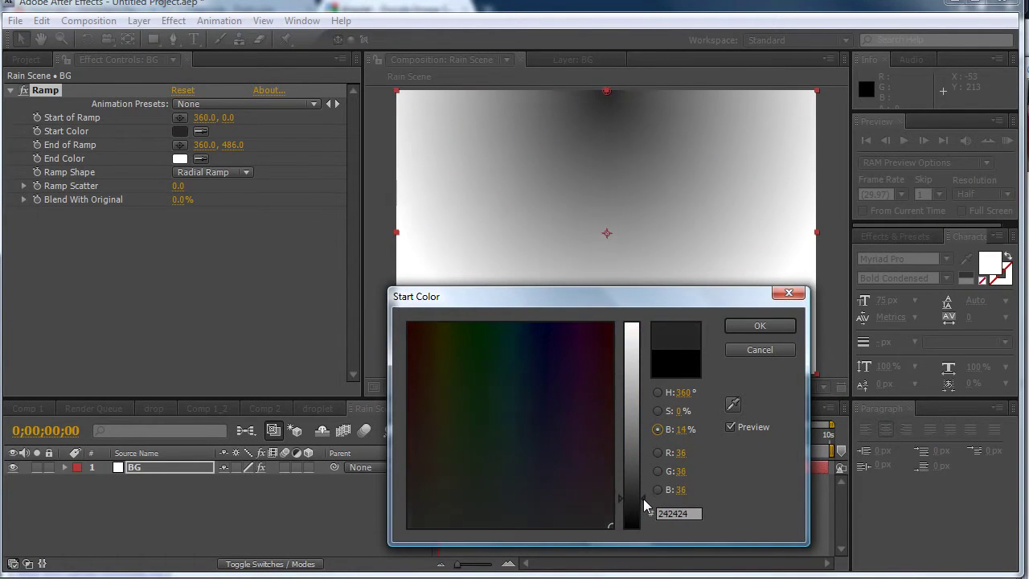
click(739, 326)
click(180, 159)
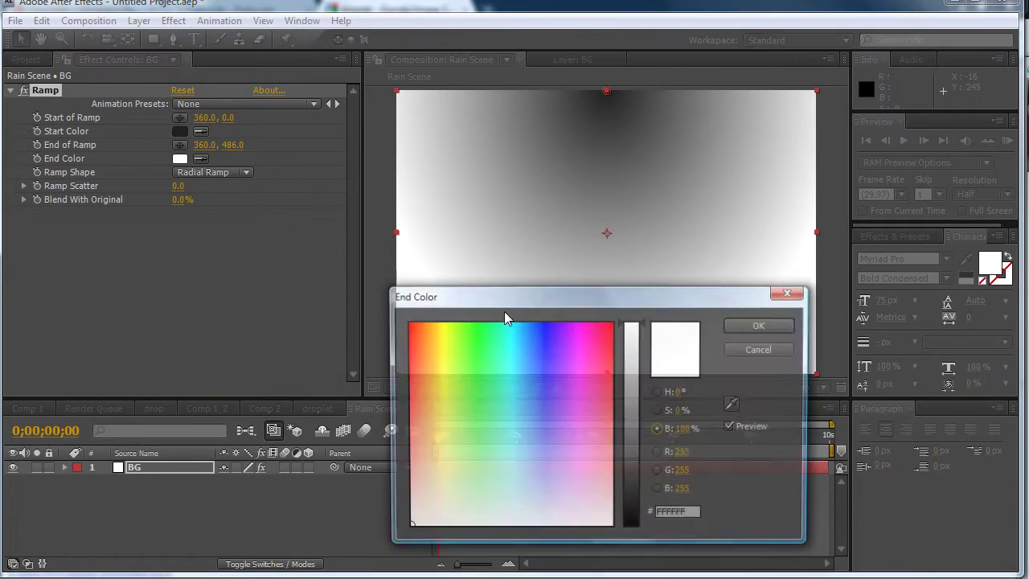
drag(643, 481, 643, 527)
click(760, 326)
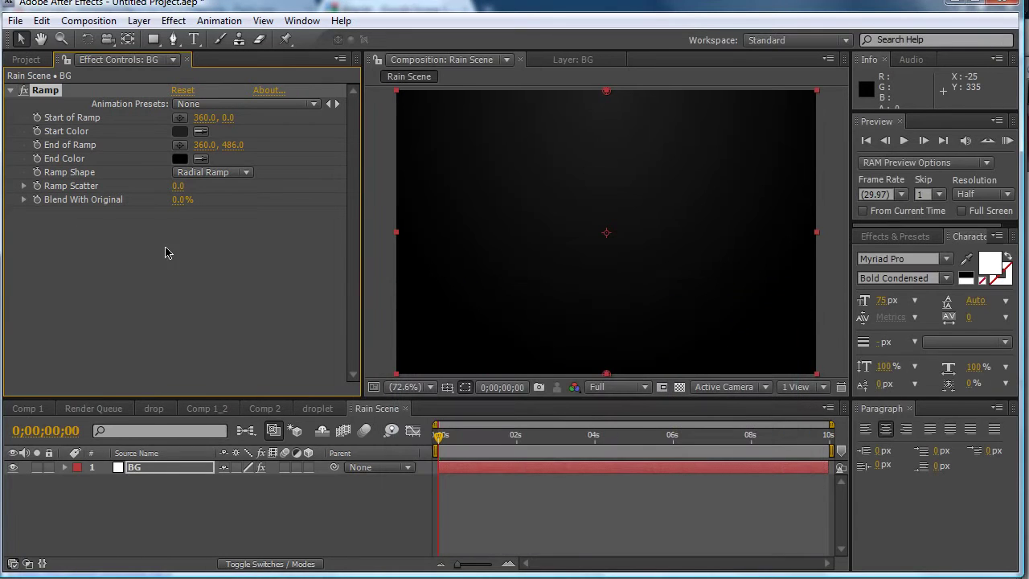
Tint the ramp's start colour to a very dark blue-purple grey, around 1C1A20
click(180, 131)
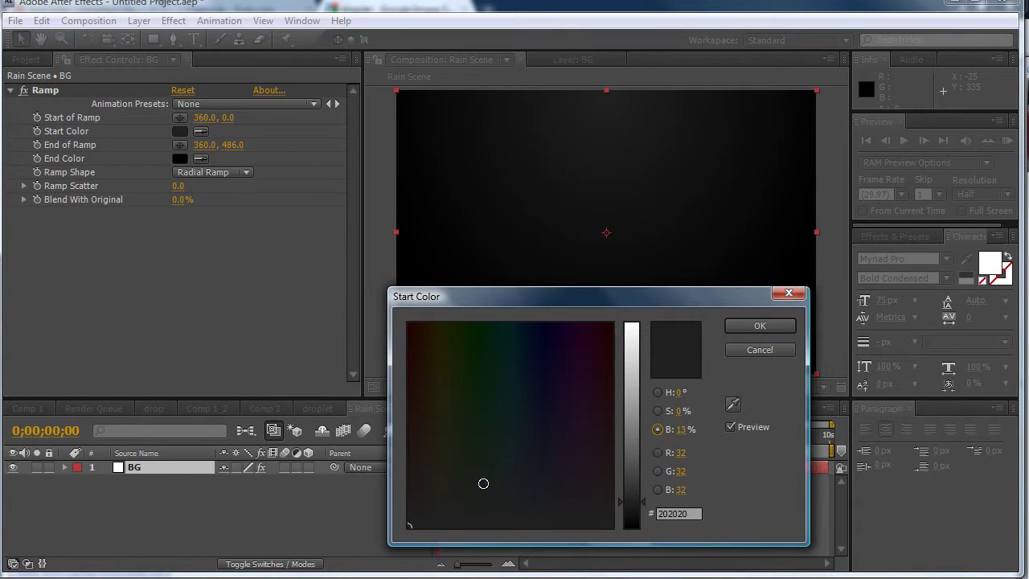
click(536, 488)
mouse_move(571, 476)
mouse_down()
mouse_move(547, 448)
mouse_move(550, 492)
mouse_move(493, 522)
mouse_move(502, 496)
mouse_move(535, 495)
mouse_move(515, 493)
mouse_up()
click(760, 326)
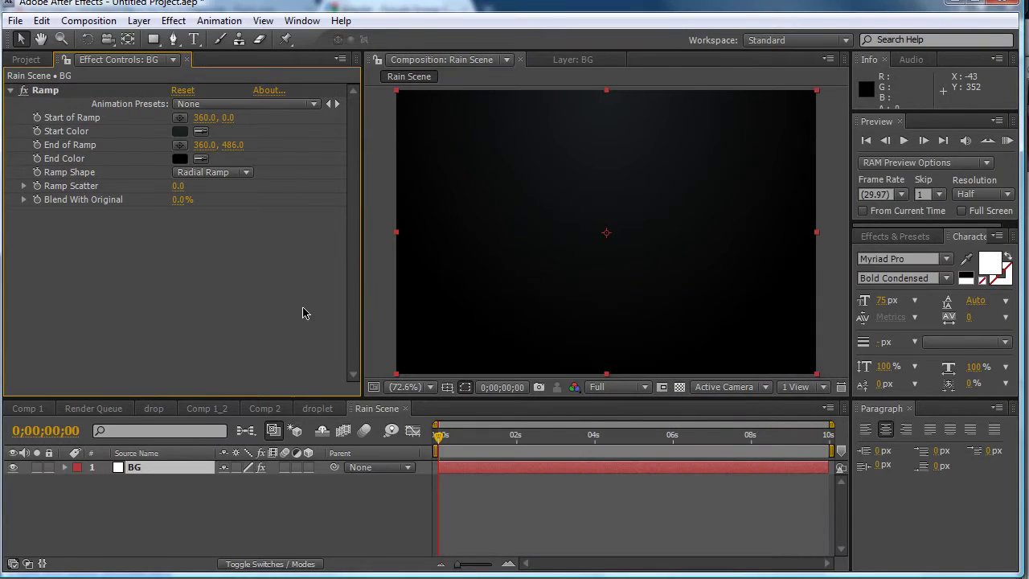
click(11, 92)
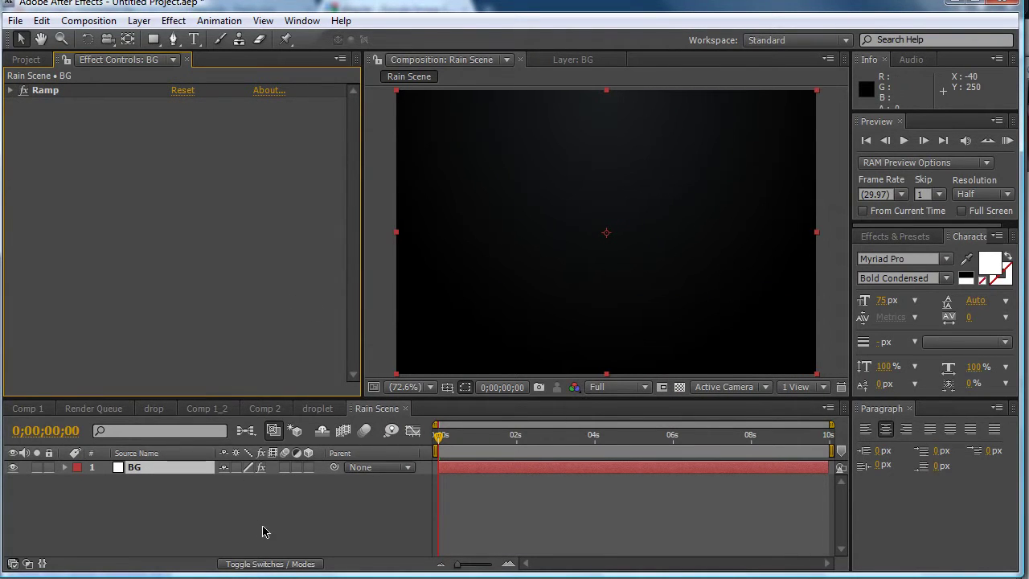
Create a new solid named Particles above BG, then bring up the Trapcode Particular web page
click(238, 498)
right_click(228, 538)
mouse_move(338, 539)
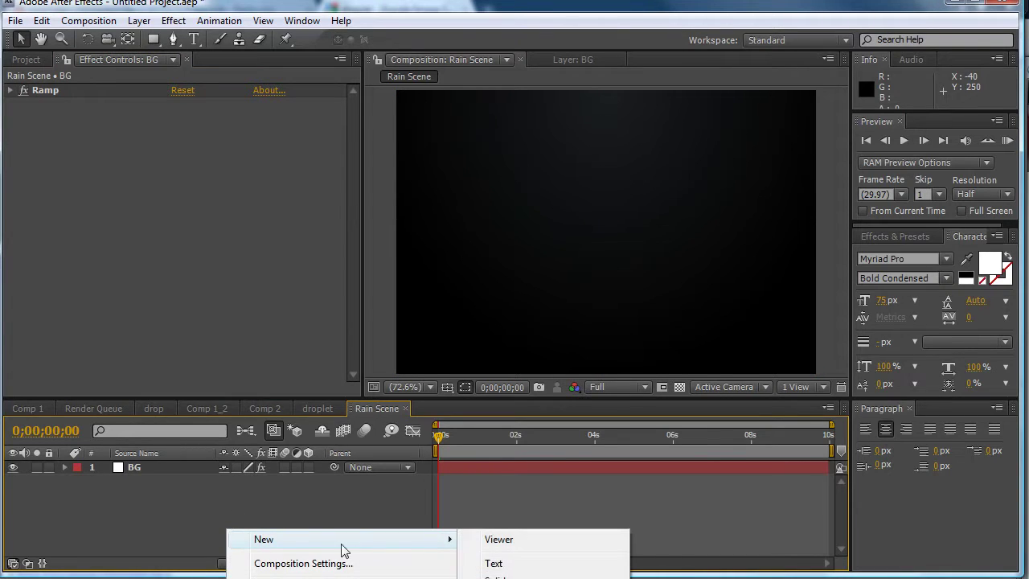
click(515, 577)
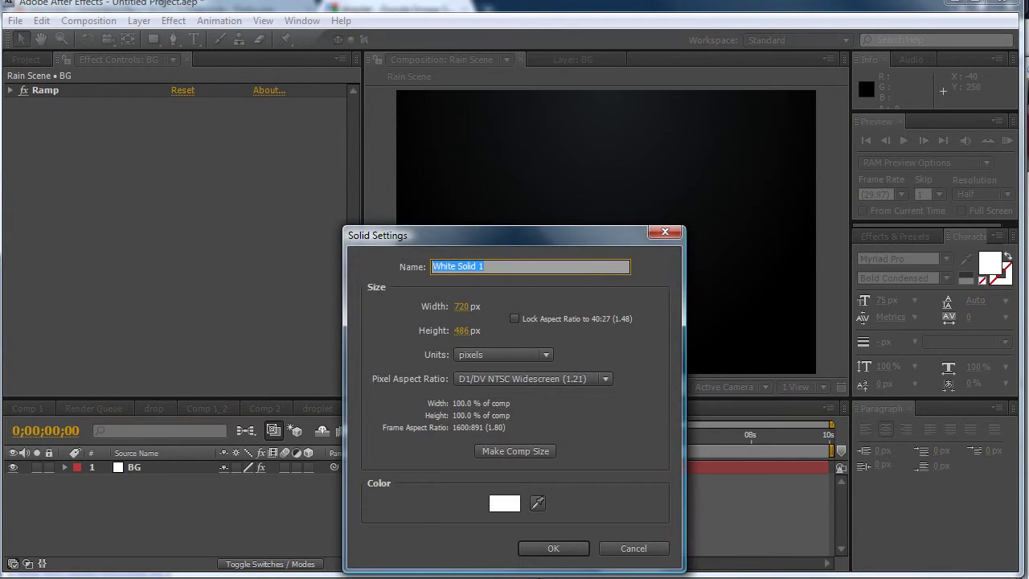
text(Particles)
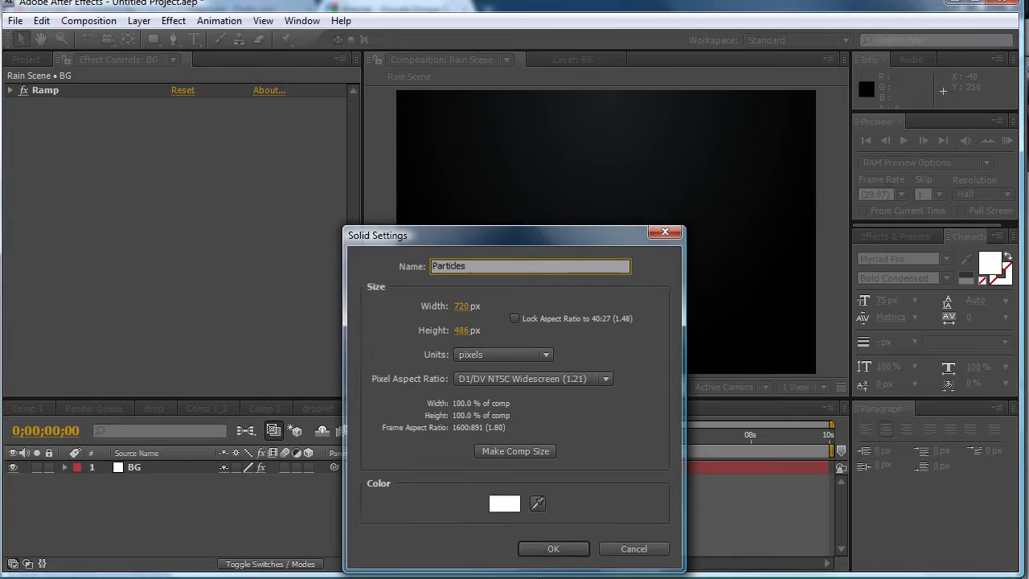
key(Return)
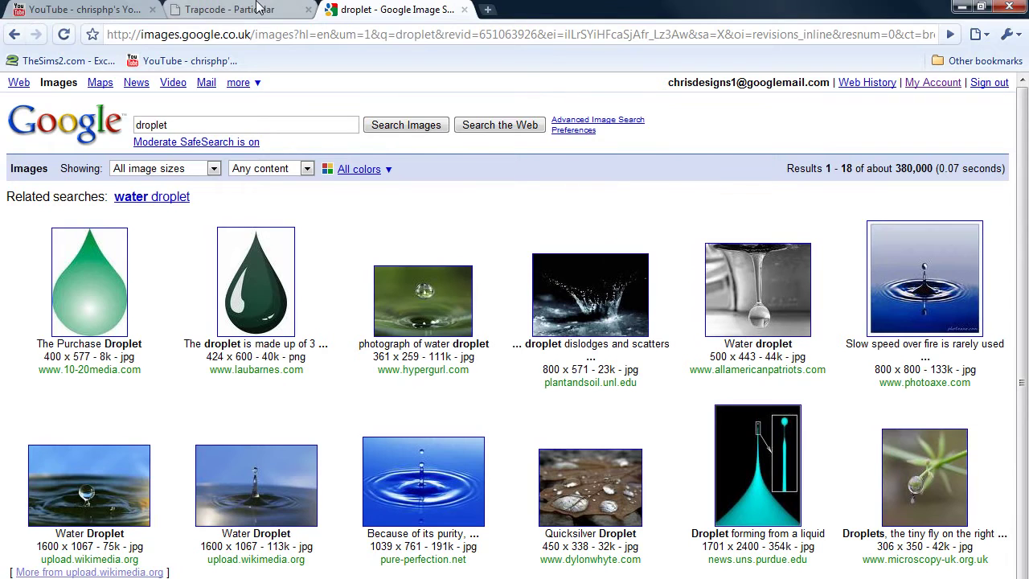
click(261, 8)
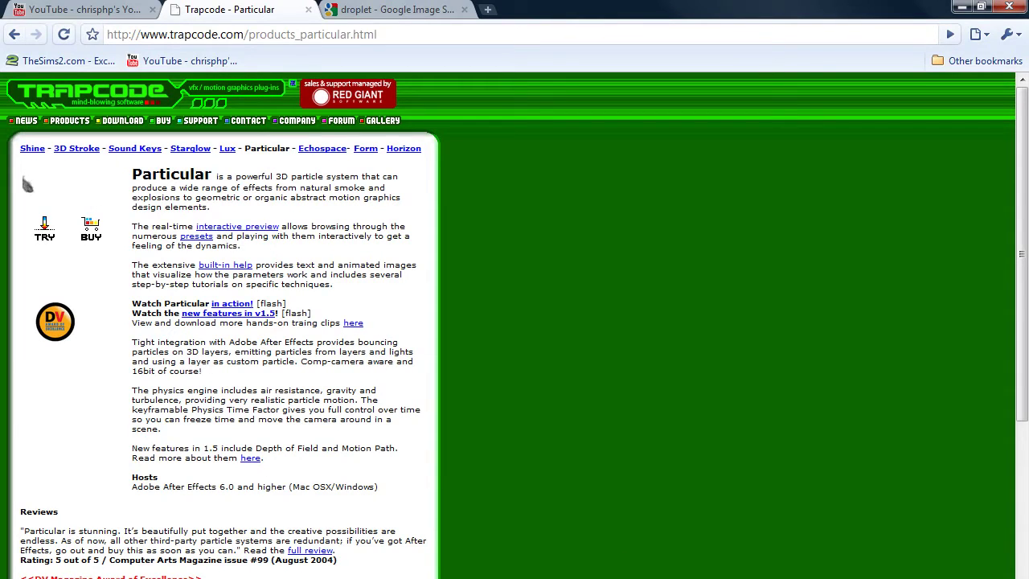
Apply Trapcode Particular to the Particles layer and preview the particle animation
key(alt+Tab)
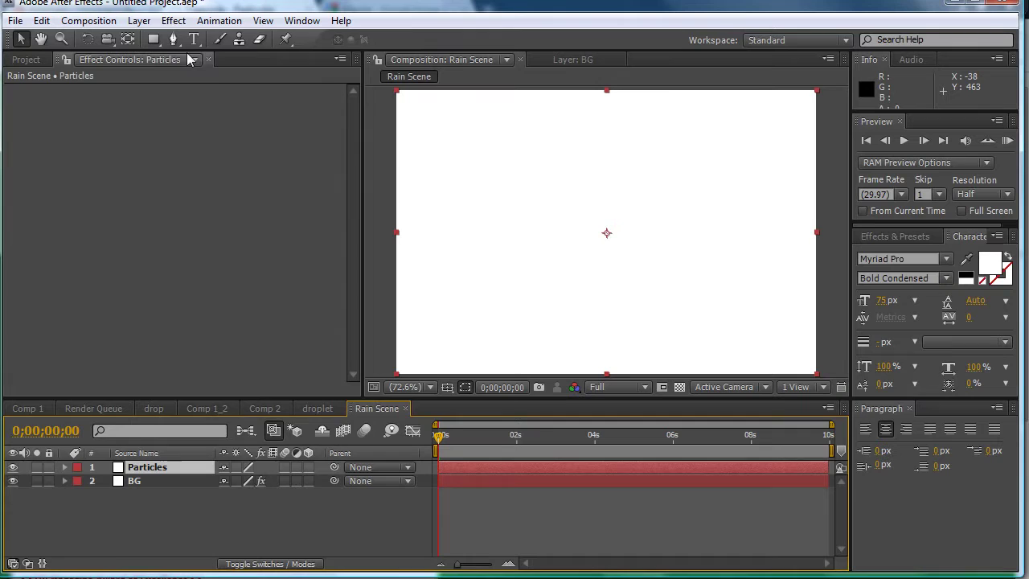
click(173, 20)
mouse_move(228, 473)
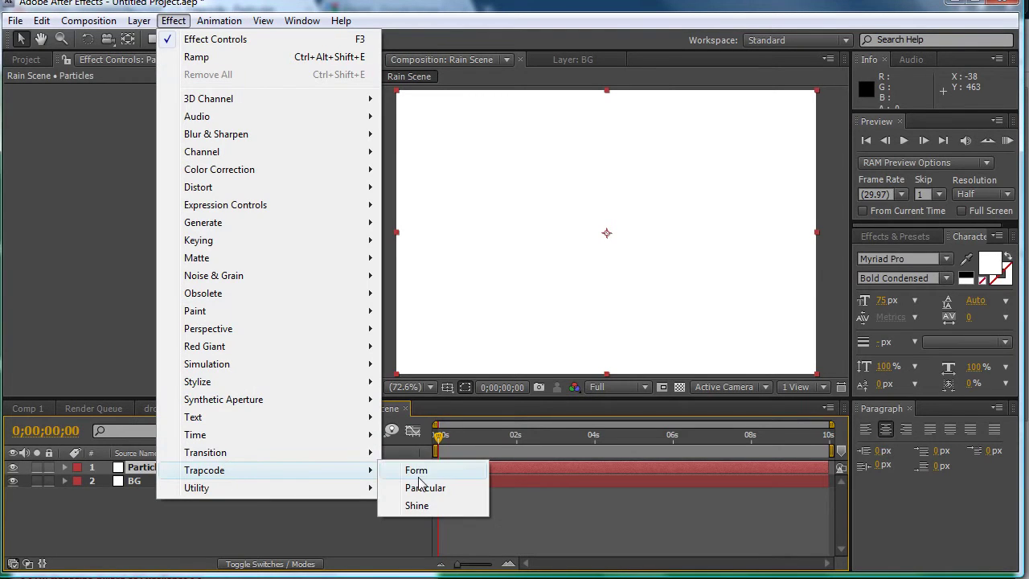
click(434, 490)
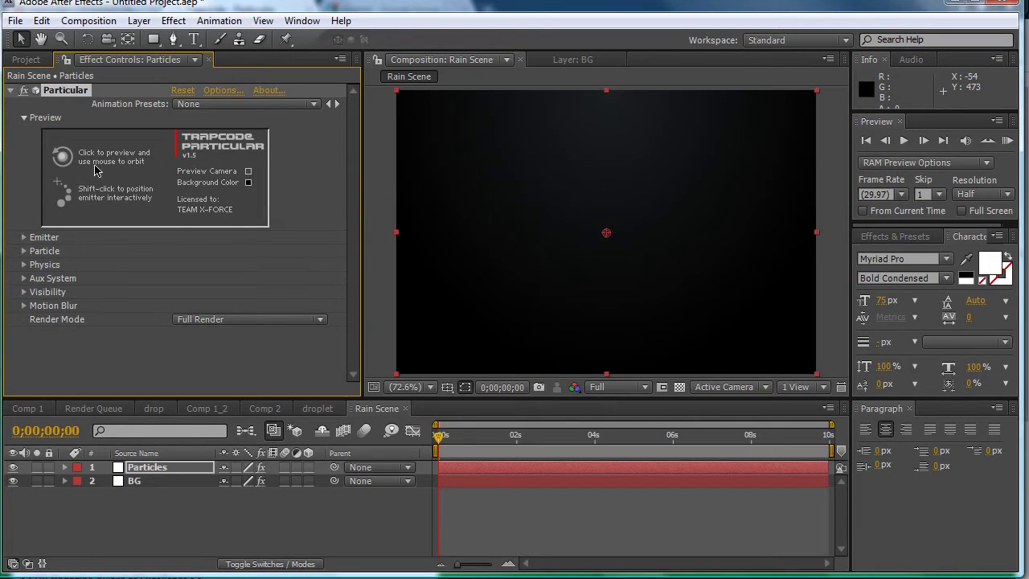
key(space)
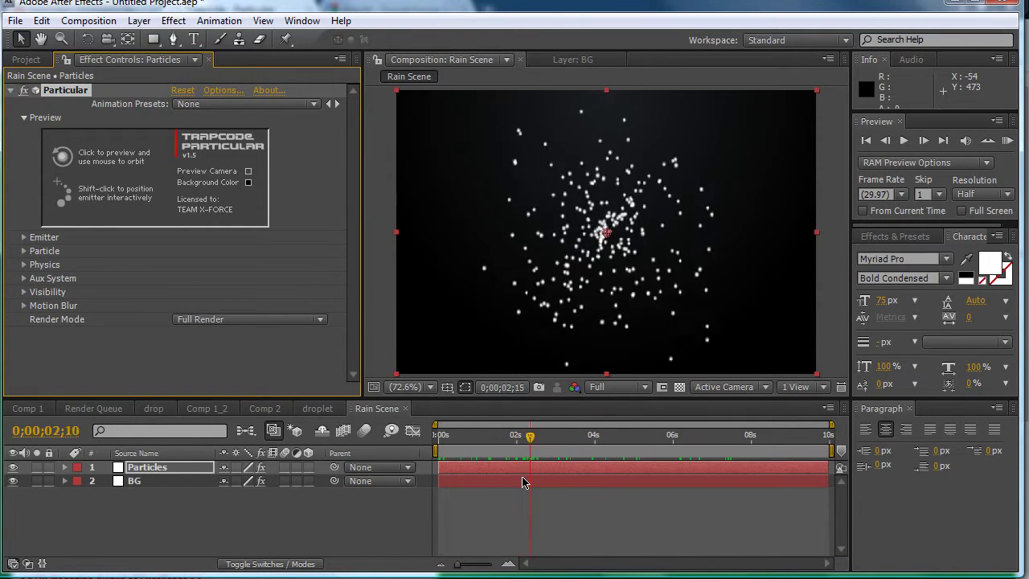
Extend the Particles layer's out-point to the end of the comp and preview again
click(611, 471)
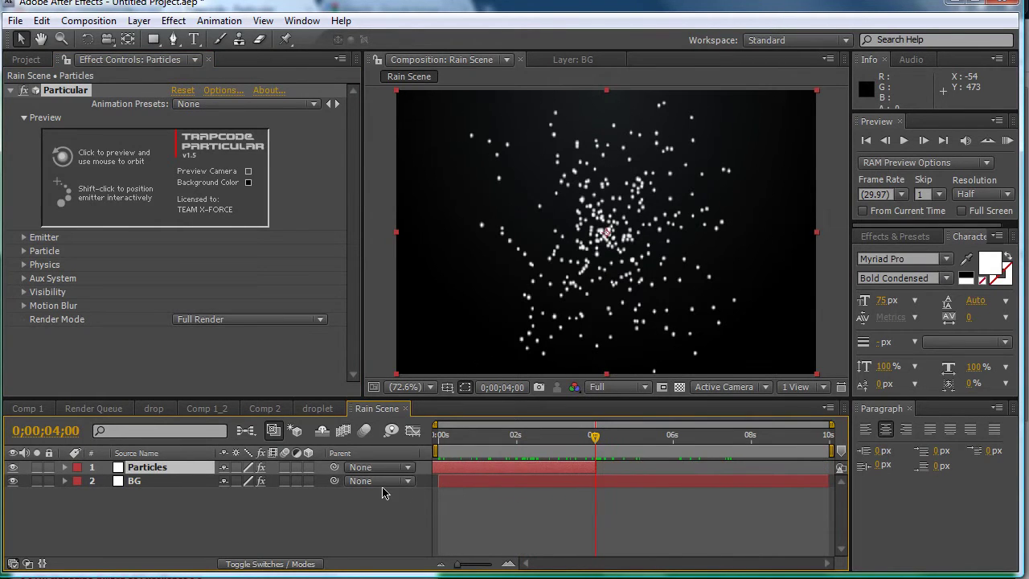
click(481, 470)
drag(593, 467, 829, 481)
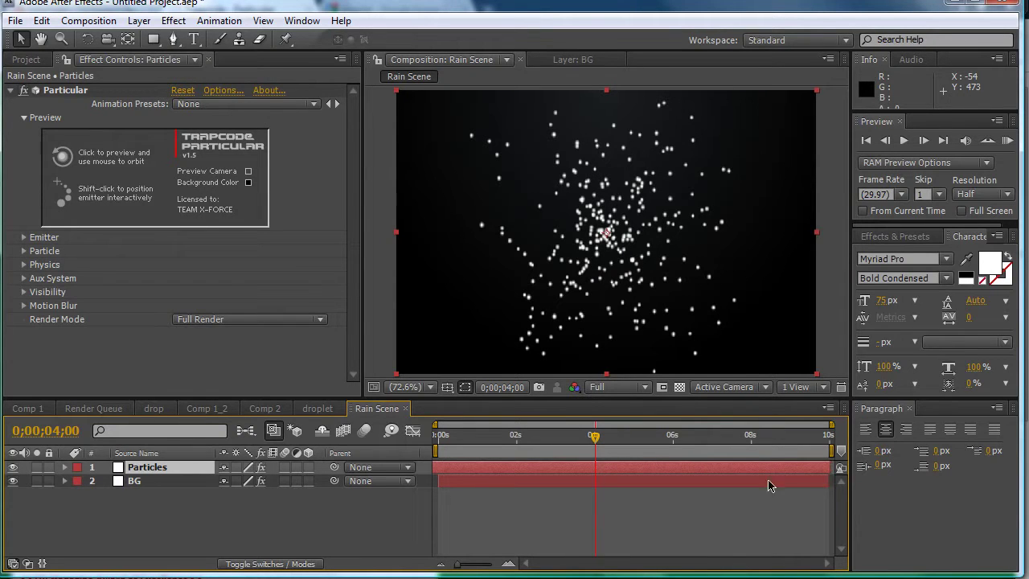
mouse_move(595, 435)
mouse_down()
mouse_move(439, 434)
mouse_move(758, 435)
mouse_move(609, 435)
mouse_up()
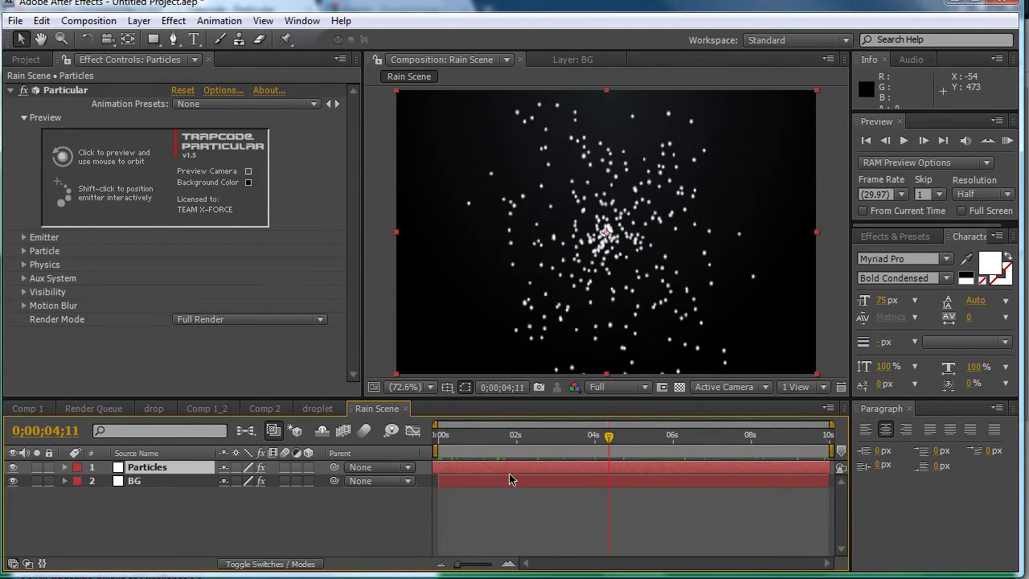
key(space)
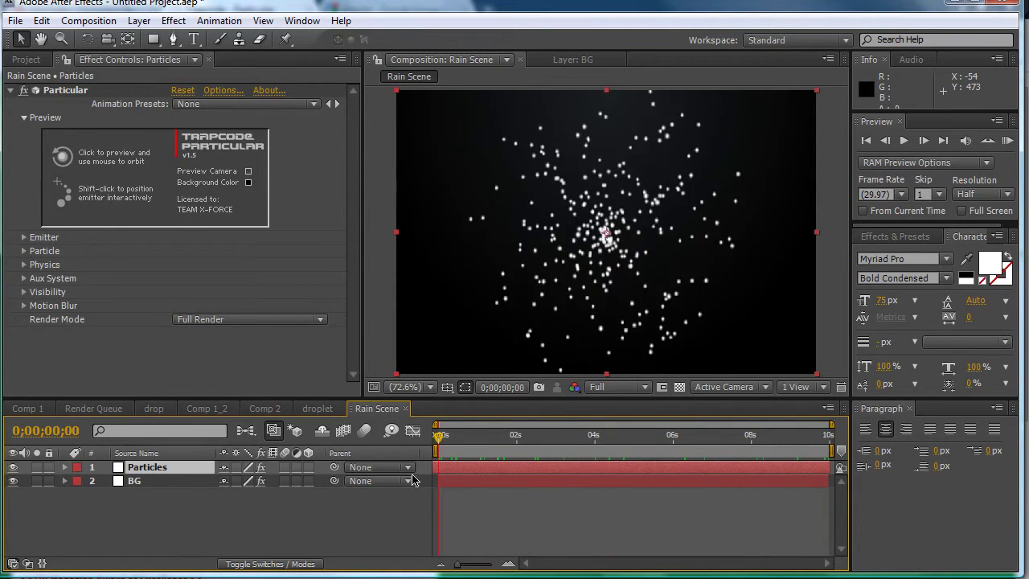
Set Particular's emitter to 500 particles/sec with Emitter Type Box
click(23, 237)
click(180, 156)
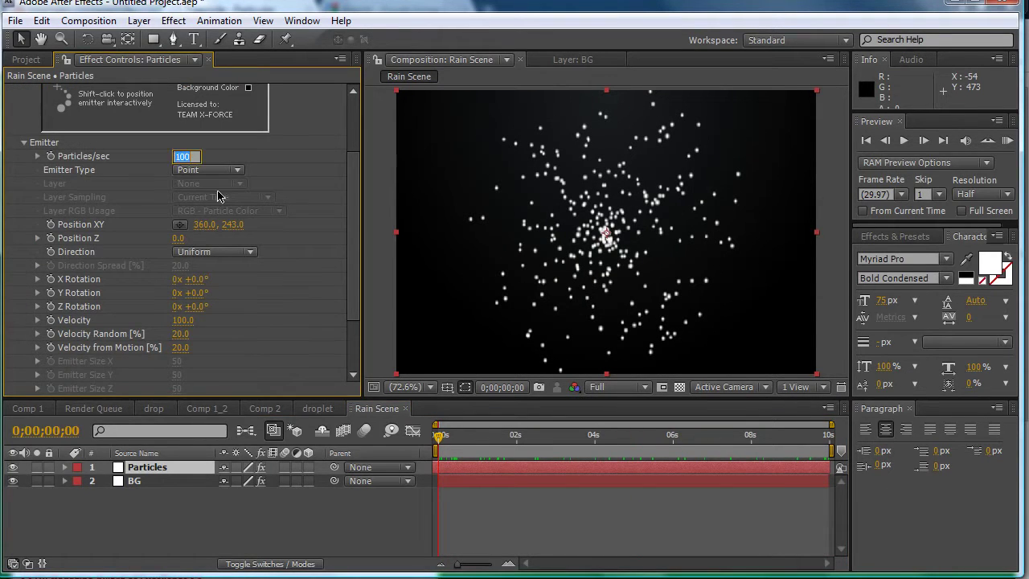
text(50)
key(Return)
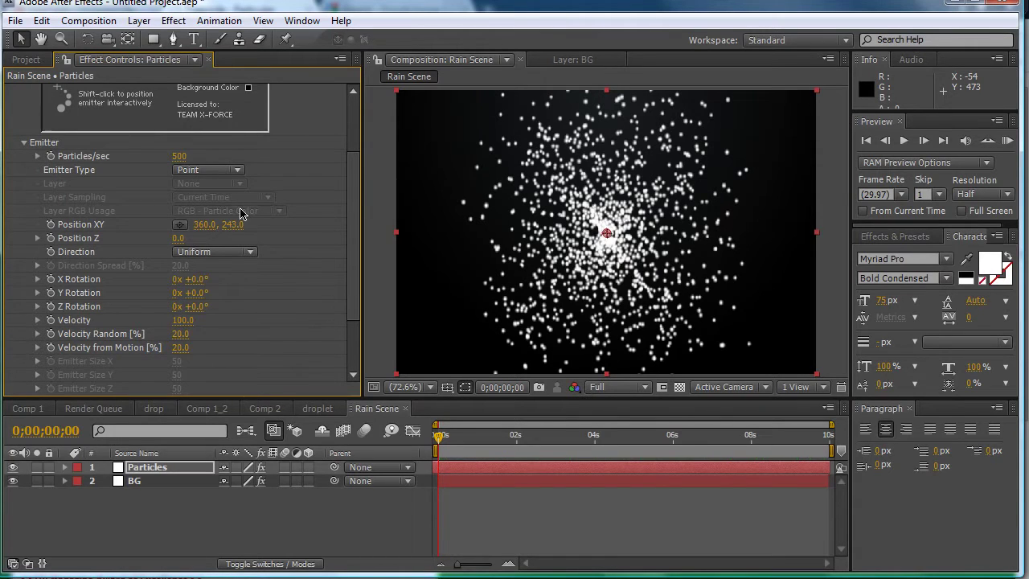
click(183, 172)
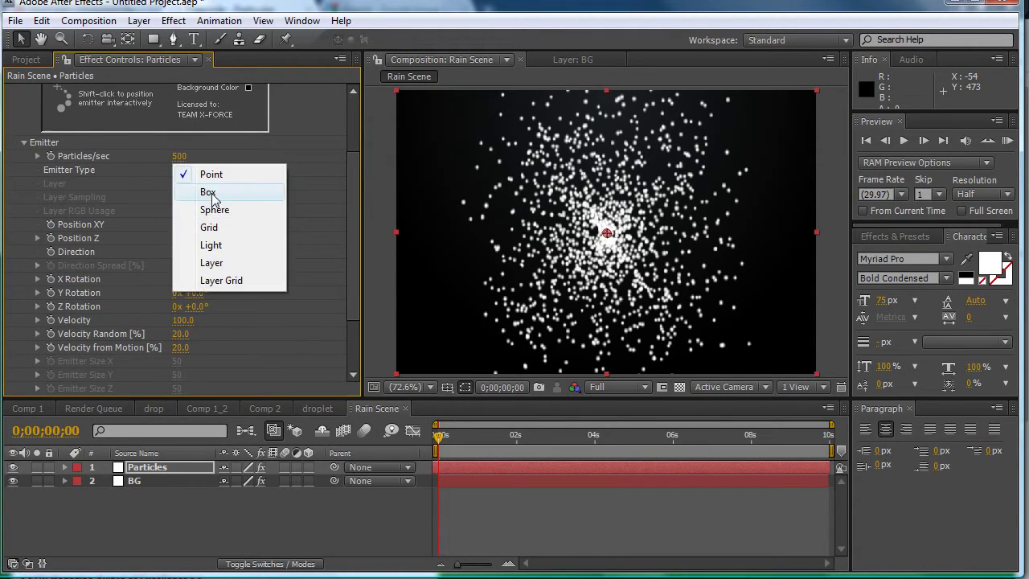
click(213, 198)
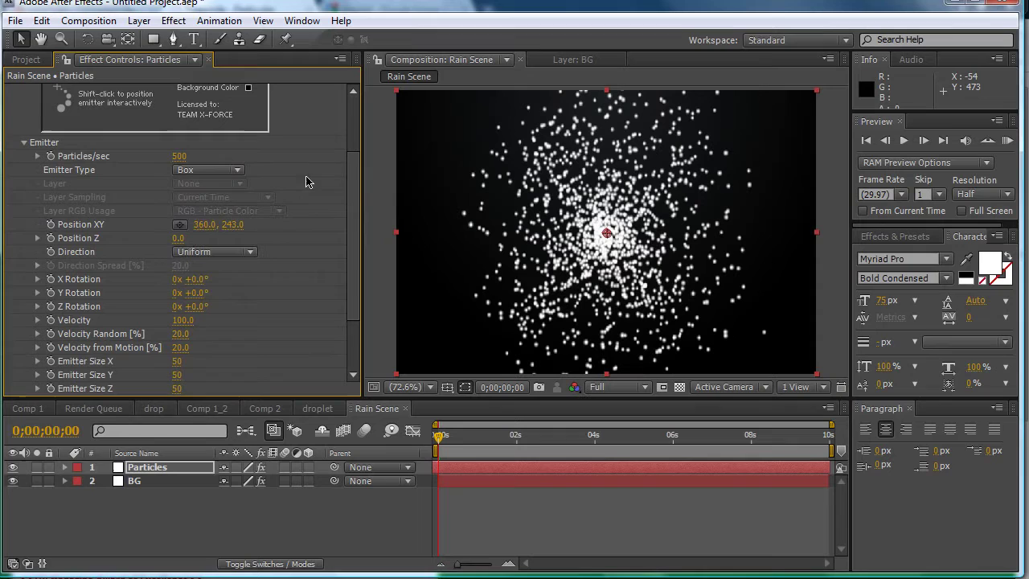
Place the emitter near the top right of the frame with Position Z 2000
drag(232, 226, 230, 241)
click(182, 227)
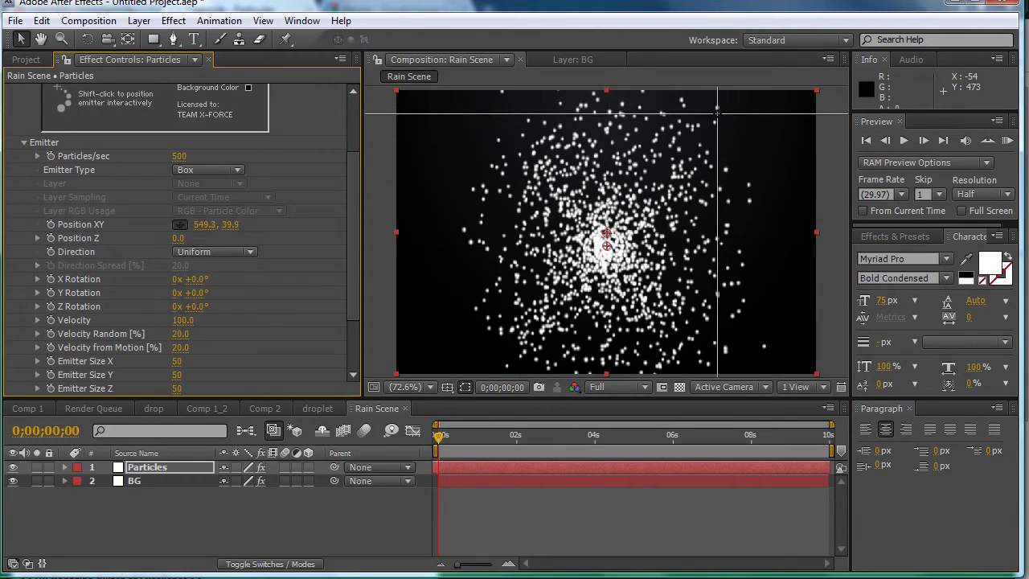
click(713, 118)
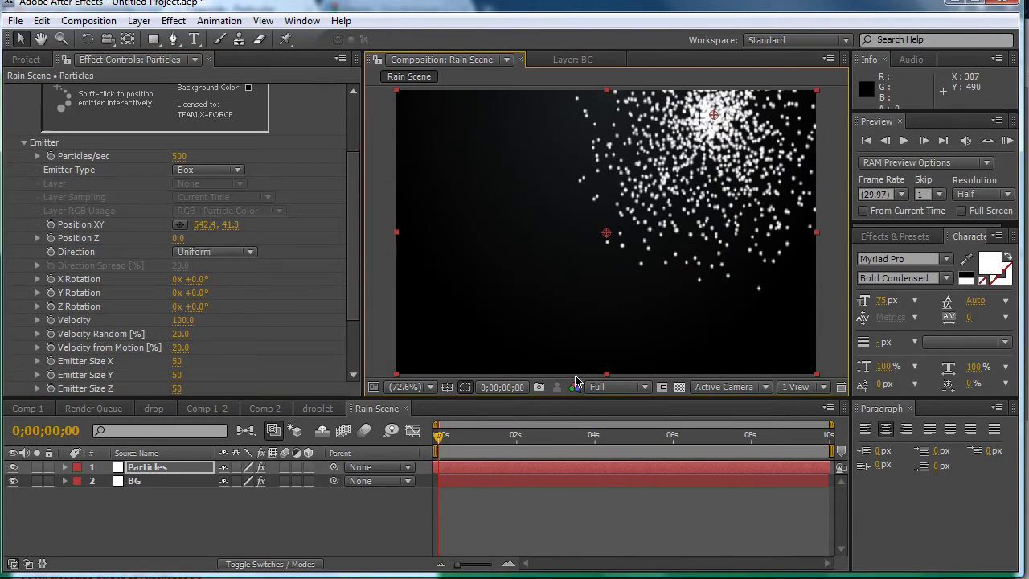
click(178, 238)
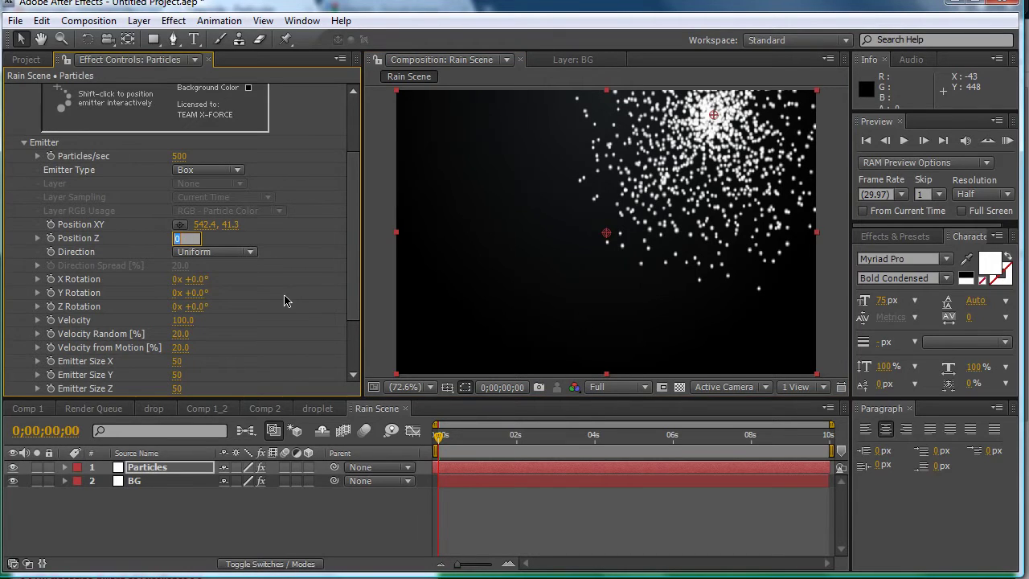
text(2000)
key(Return)
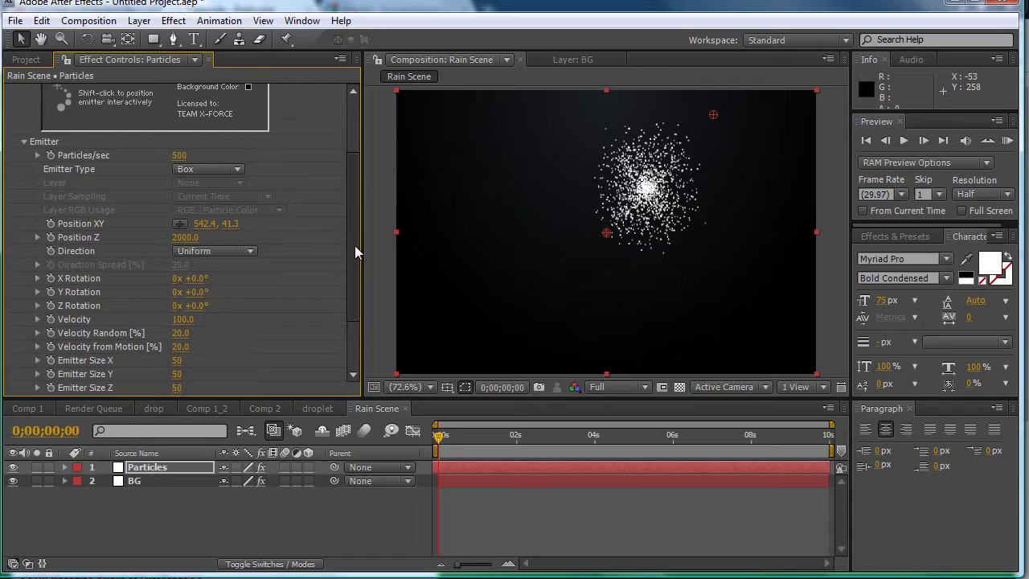
drag(354, 245, 355, 292)
Set Velocity to 0, Velocity Random to 5 and Velocity from Motion to 5
click(183, 237)
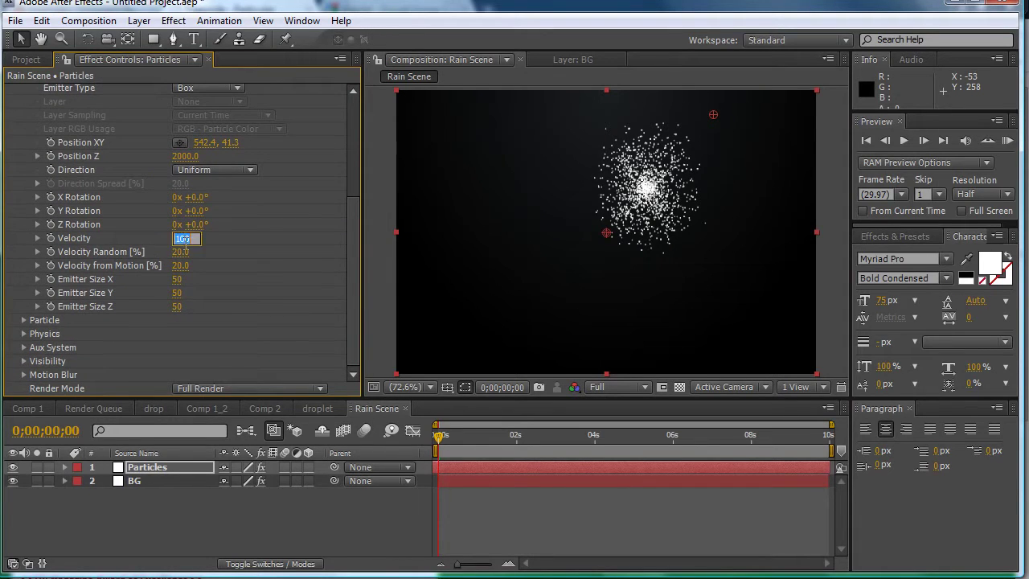
text(0)
key(Return)
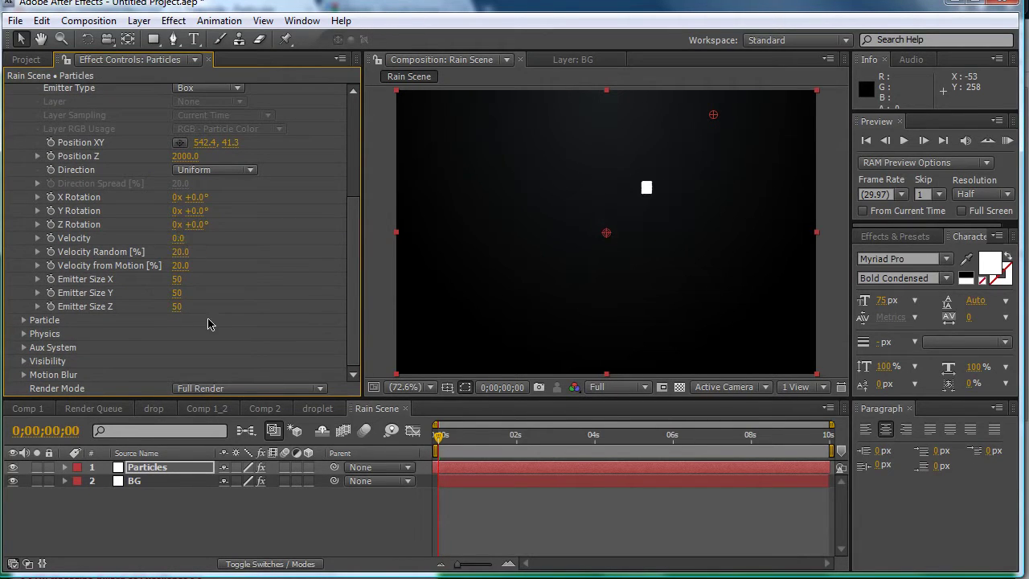
click(181, 251)
text(5)
key(Tab)
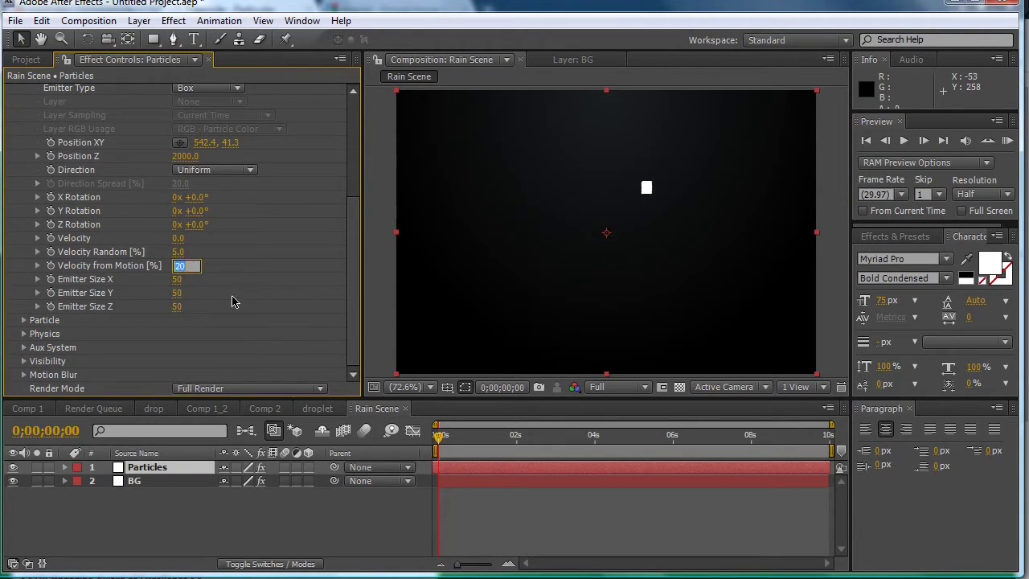
text(5)
key(Return)
Set the Emitter Size to X 750, Y 453 and Z 188
click(176, 280)
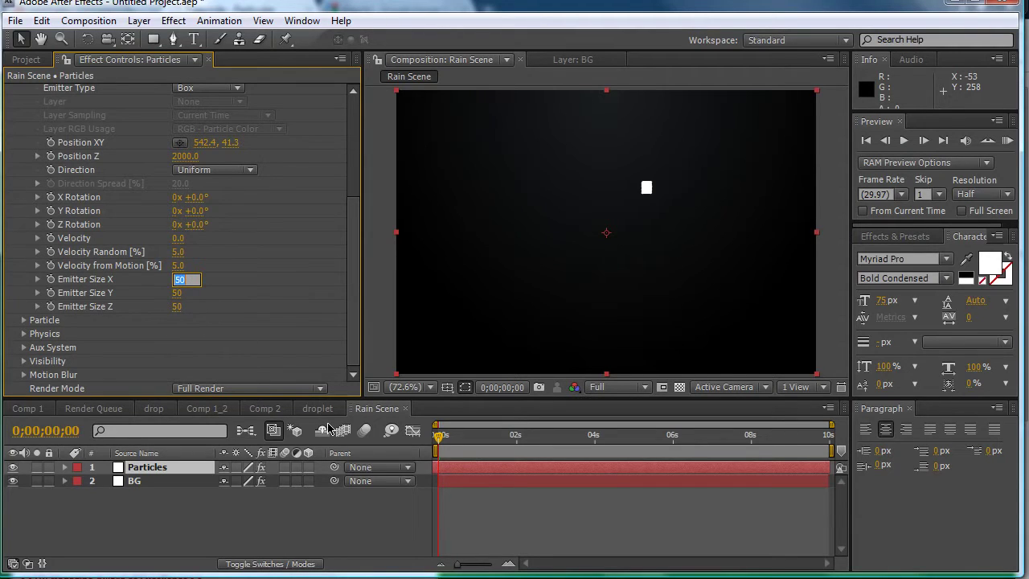
click(205, 284)
click(177, 280)
text(500)
key(Return)
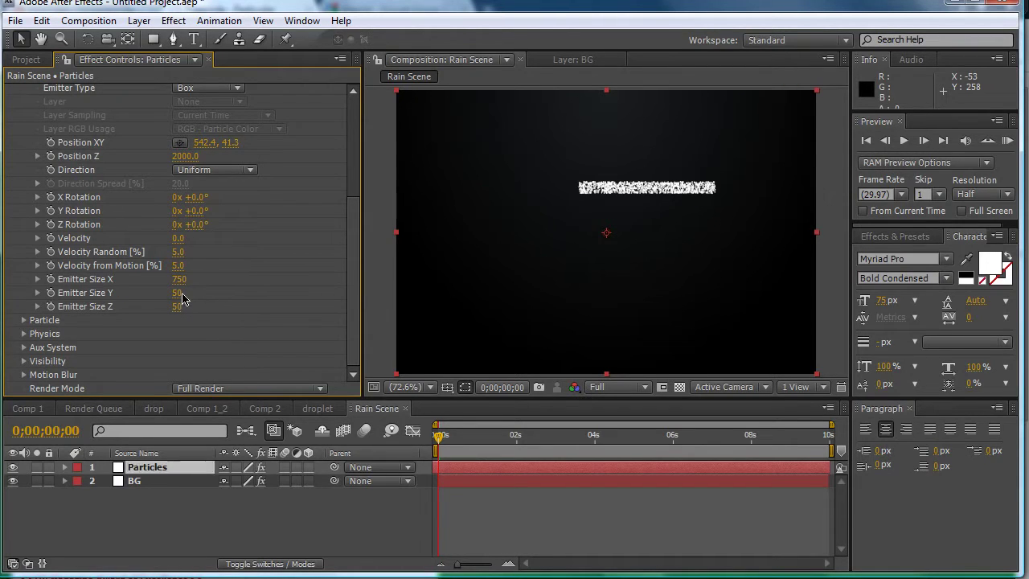
click(178, 294)
text(453)
key(Return)
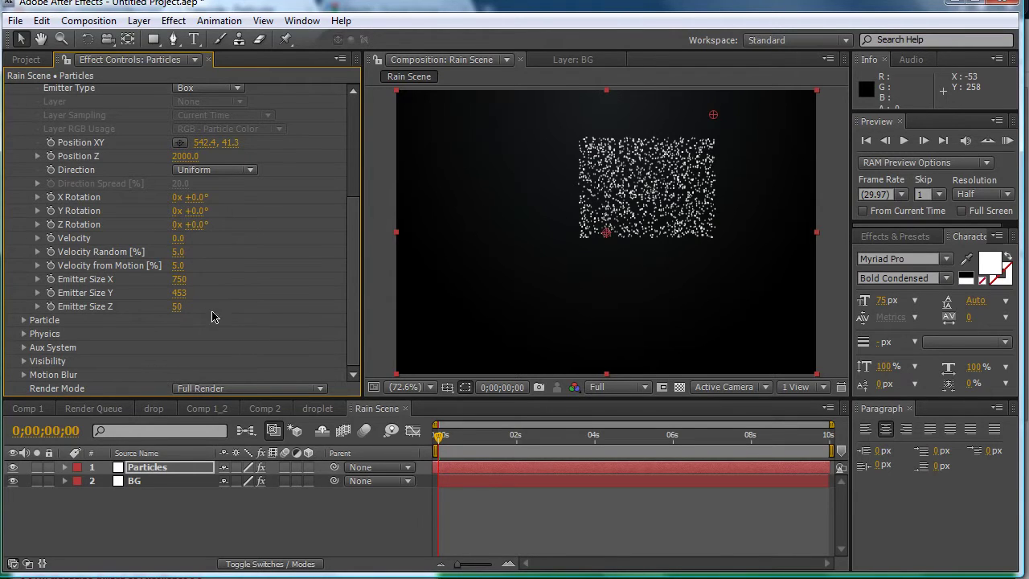
click(180, 312)
text(188)
key(Return)
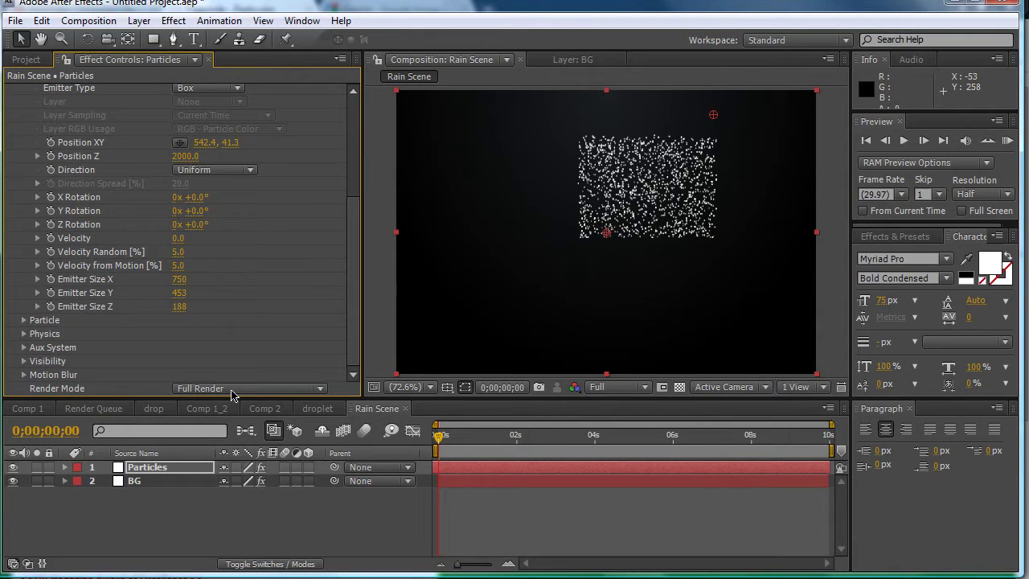
Set the particle Life to 10 seconds and the Particle Type to Custom
scroll(66, 177, up, 4)
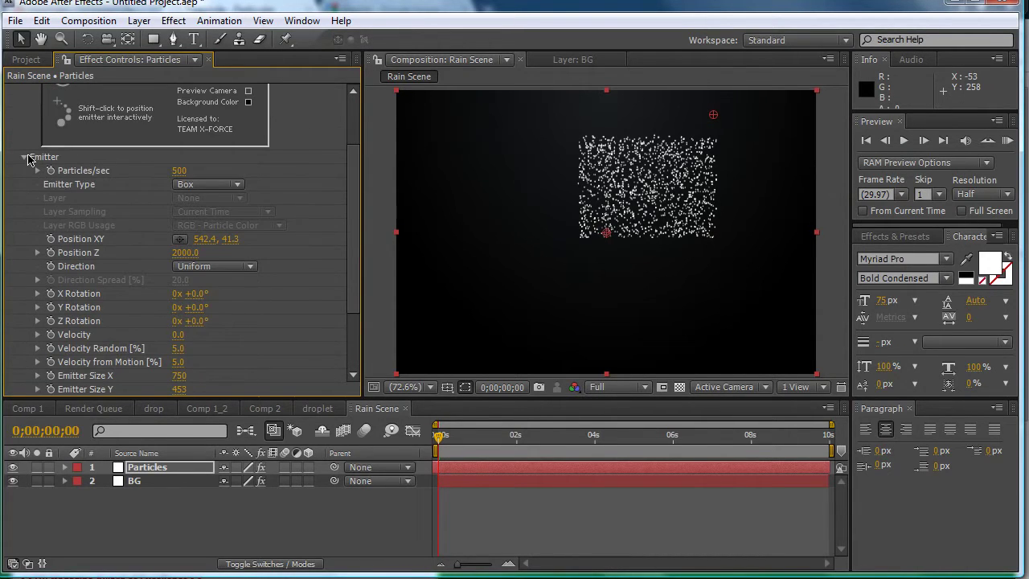
click(26, 158)
click(23, 250)
scroll(113, 325, down, 6)
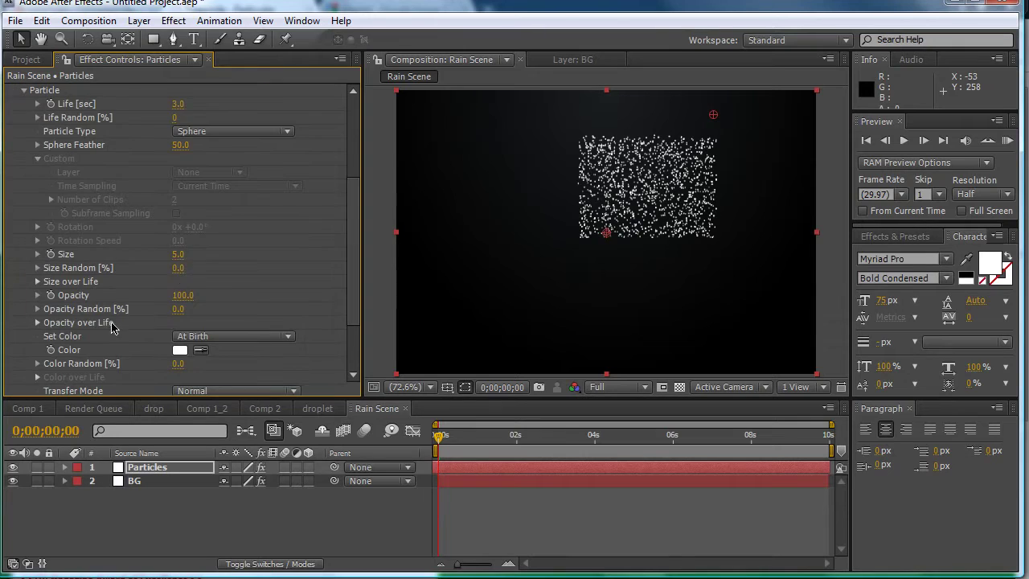
click(178, 104)
text(10)
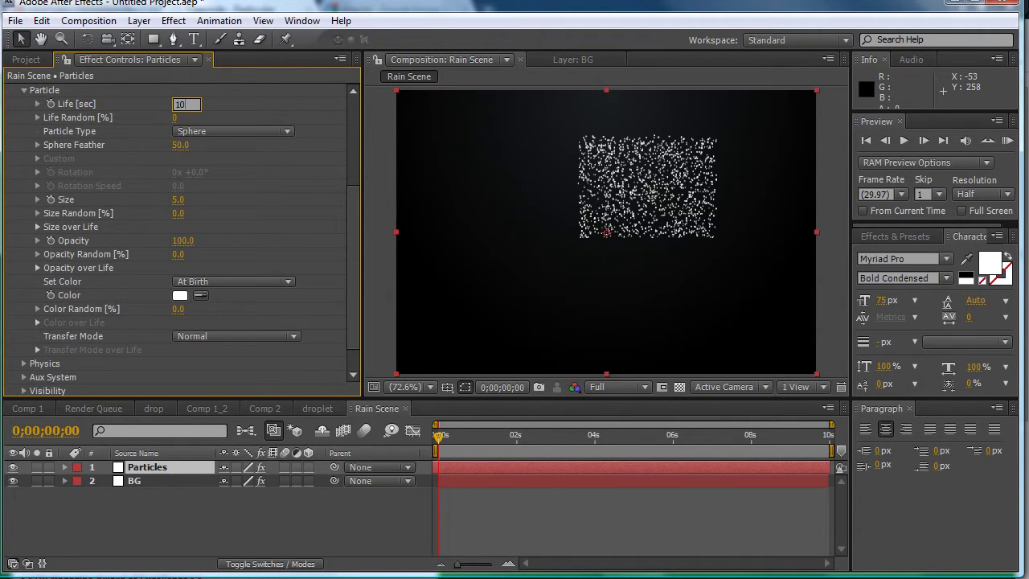
key(Return)
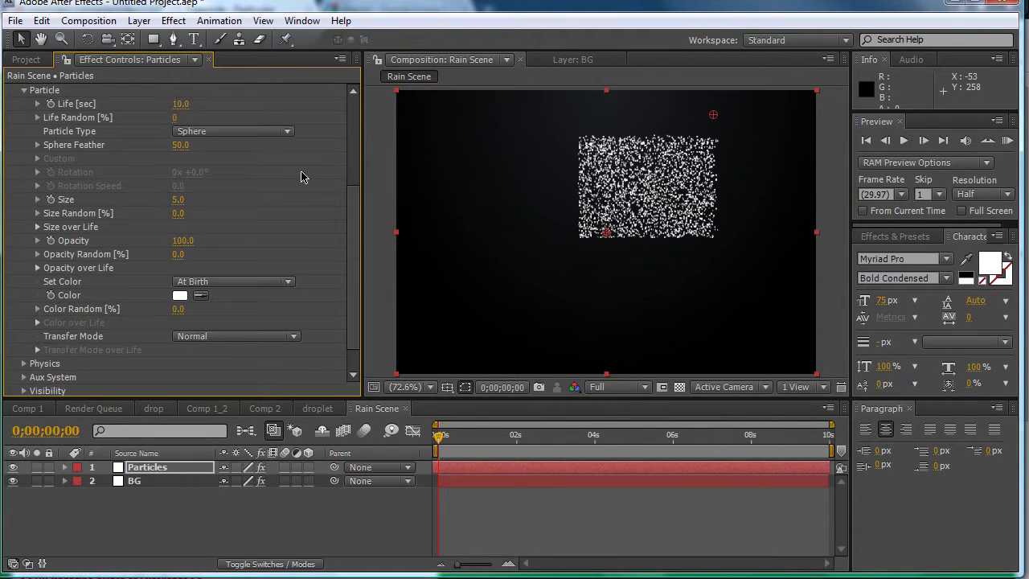
click(197, 137)
click(229, 223)
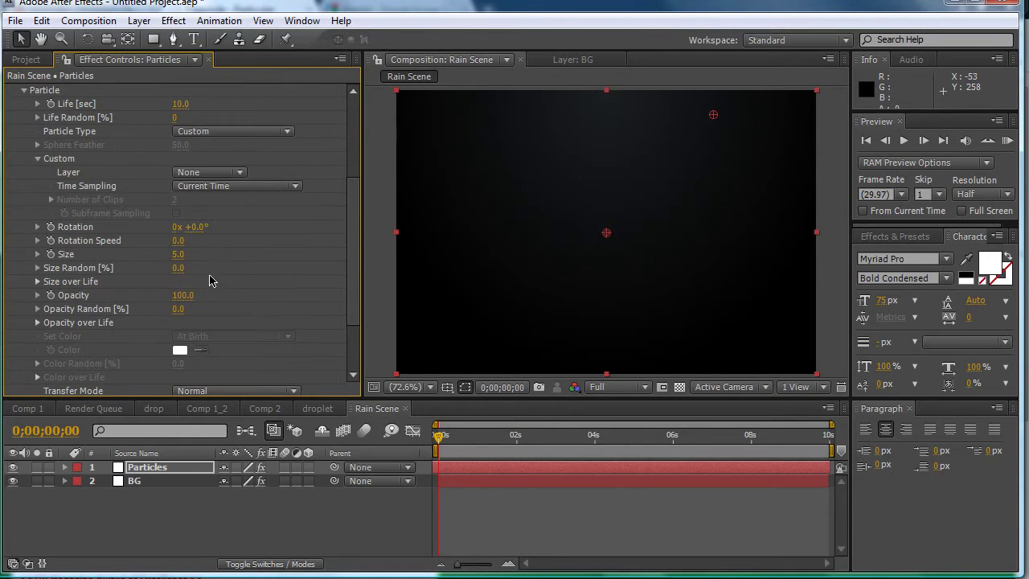
View the droplet Google Images results in Chrome, then return to After Effects
key(alt+Tab)
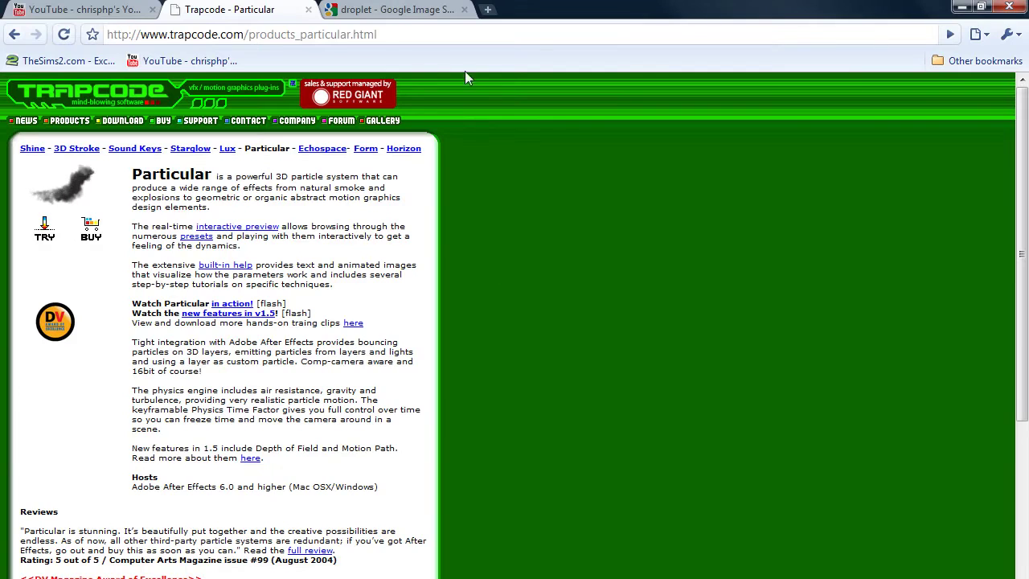
click(390, 11)
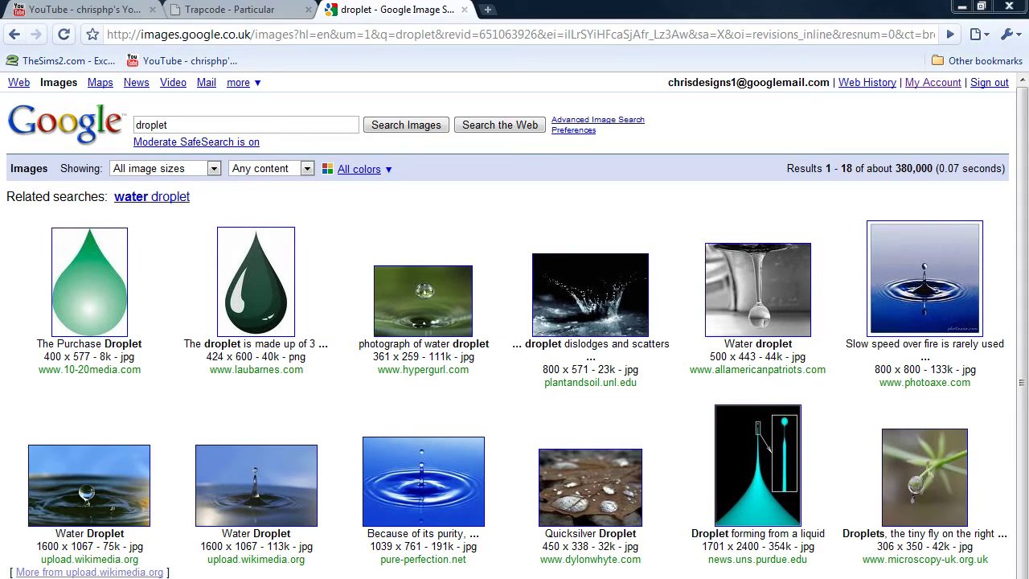
key(alt+Tab)
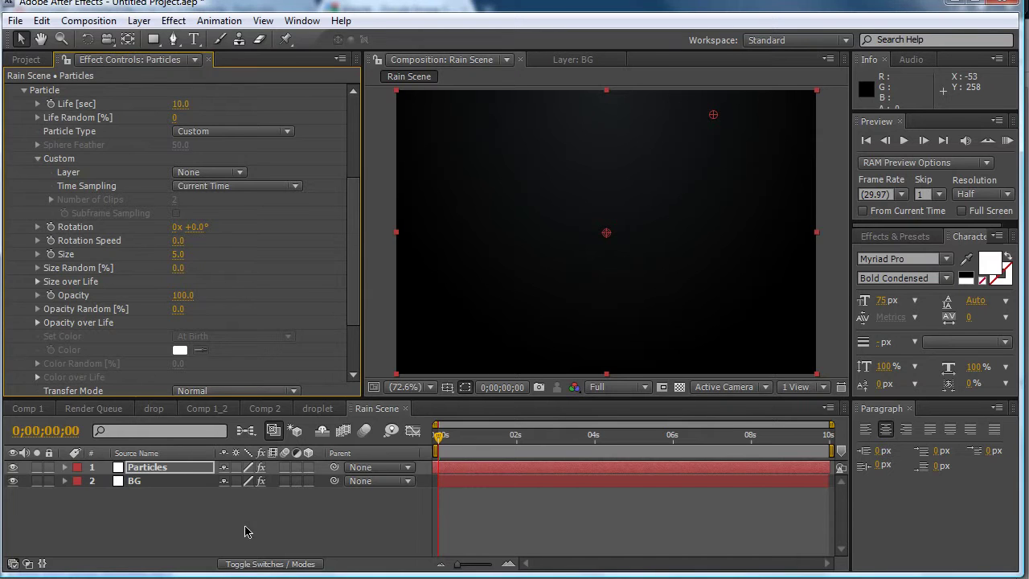
Add drop2.png from the Project panel to Rain Scene and scale it down
click(210, 529)
click(26, 60)
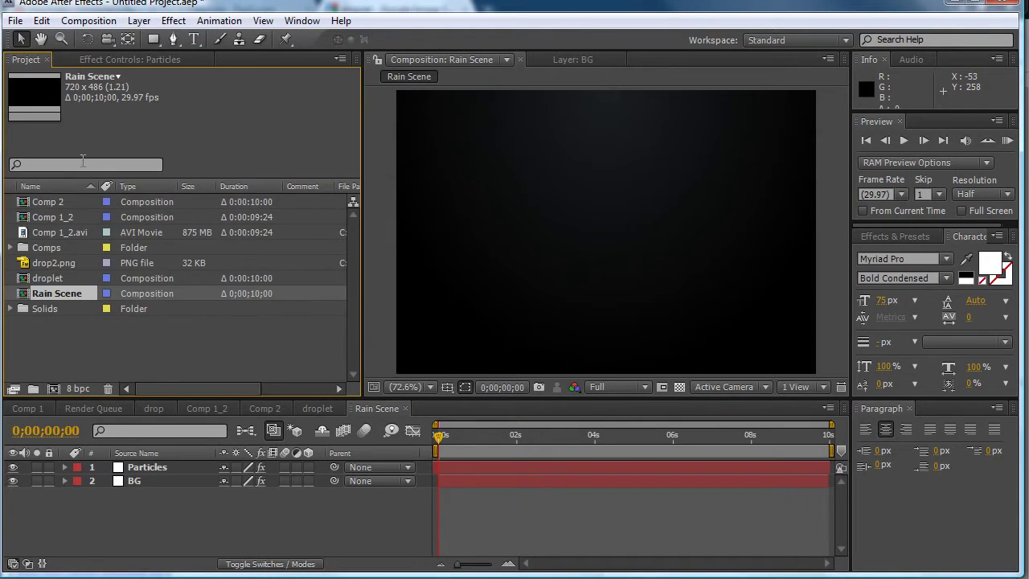
click(47, 354)
drag(53, 267, 622, 229)
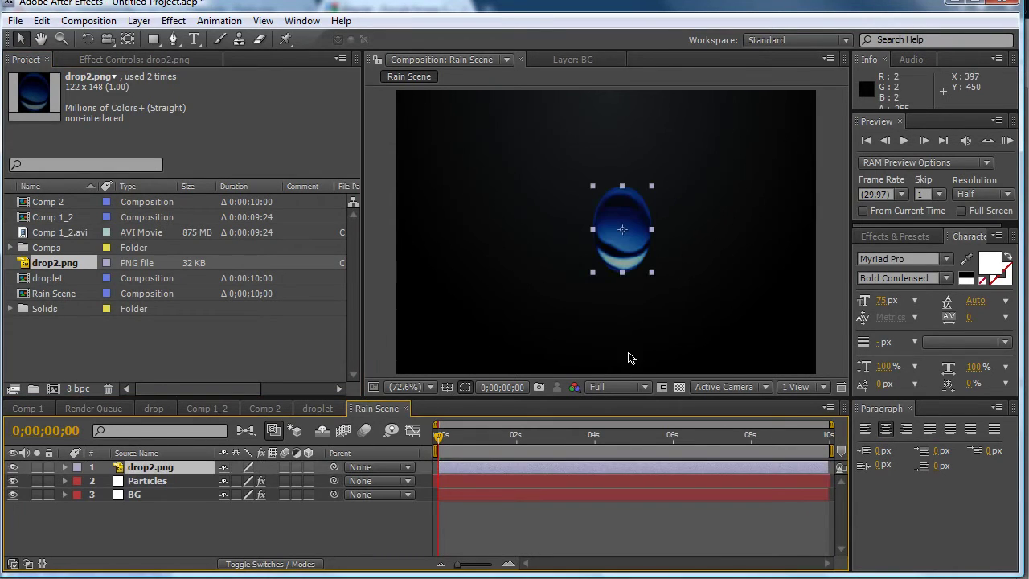
click(595, 333)
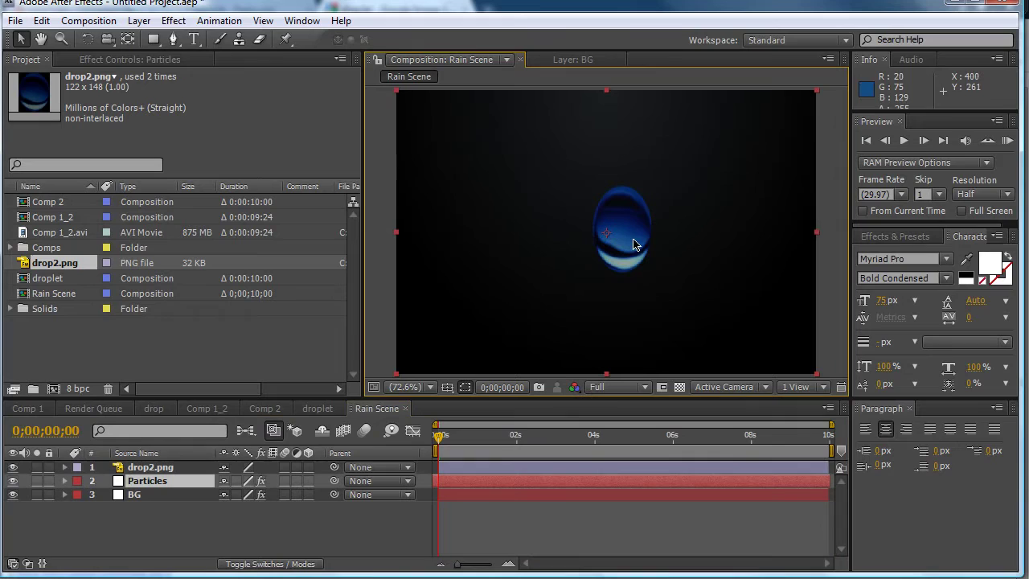
click(146, 466)
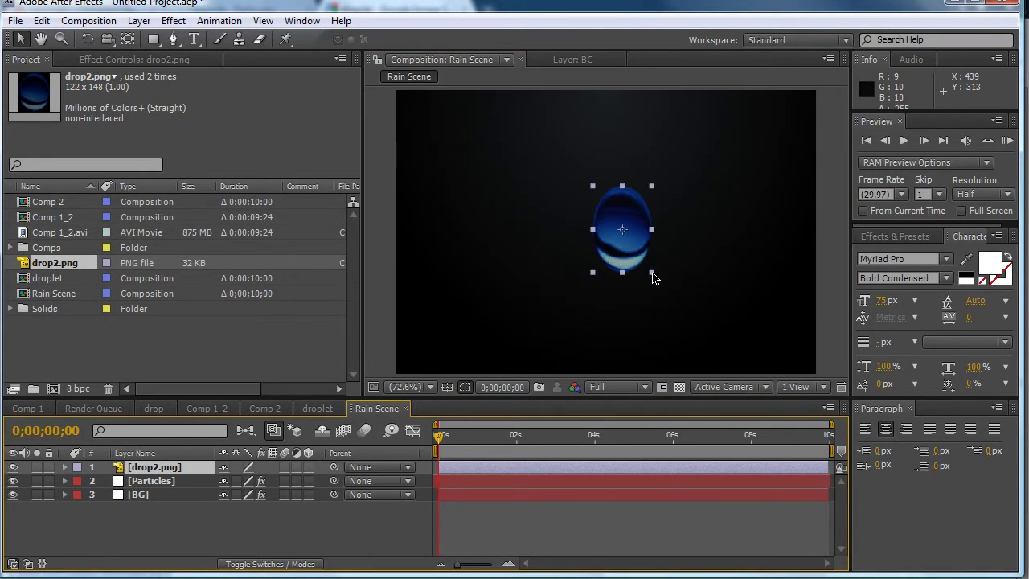
drag(652, 277, 651, 261)
Move the drop2.png layer below Particles and turn off its visibility
click(377, 481)
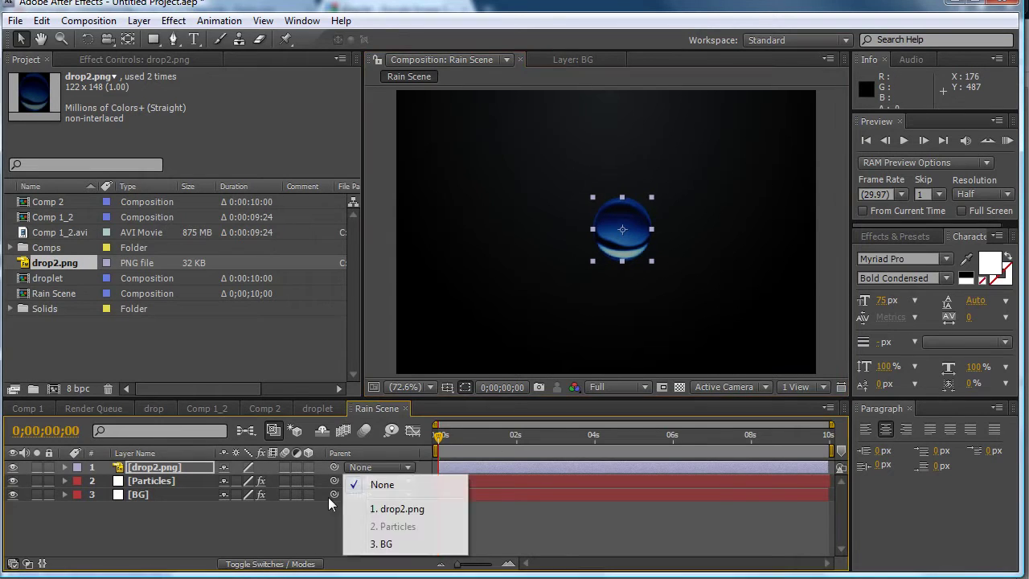
click(328, 497)
drag(157, 467, 185, 492)
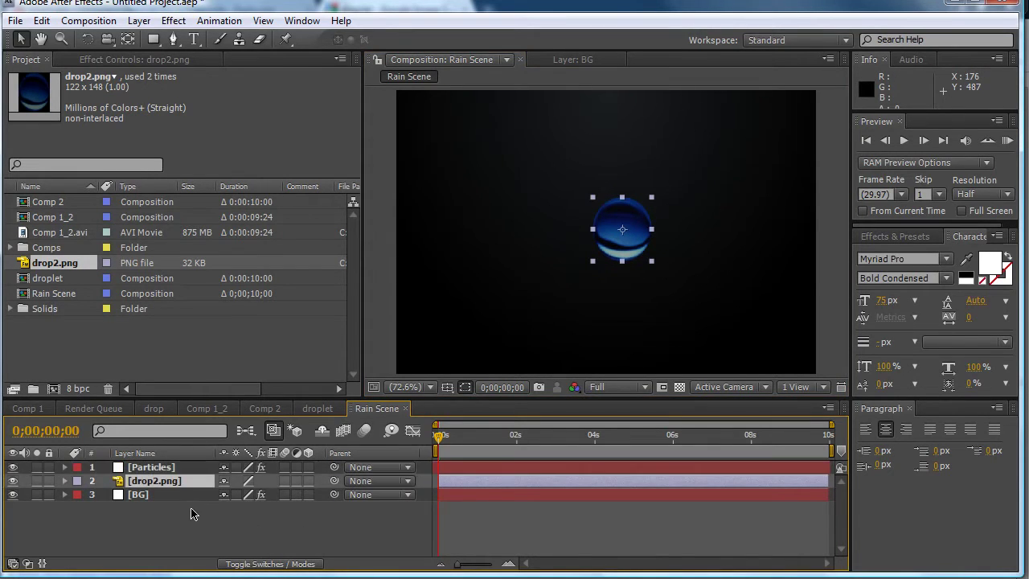
click(180, 512)
click(145, 480)
click(148, 452)
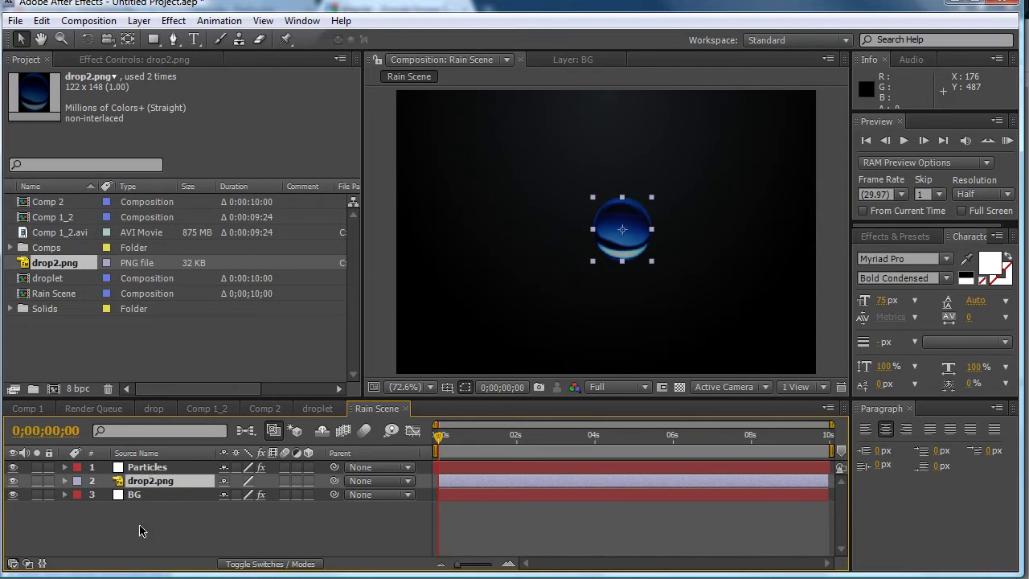
click(141, 531)
click(13, 480)
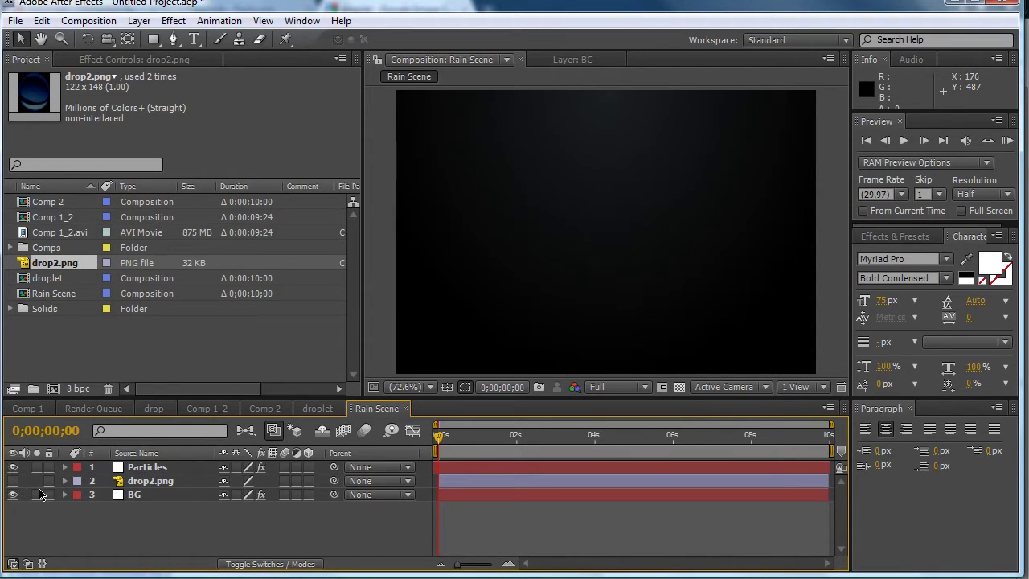
click(140, 452)
click(153, 467)
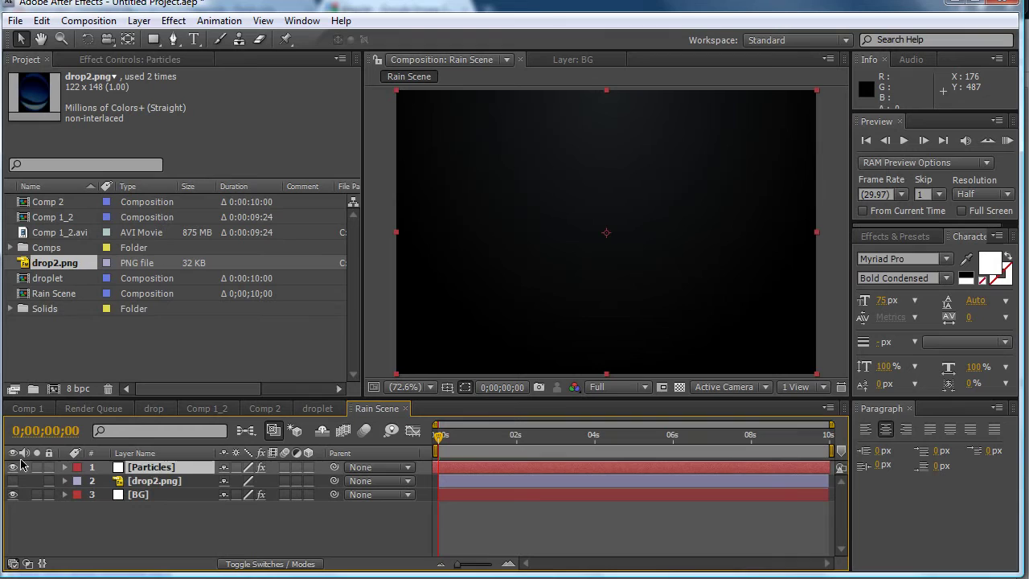
click(135, 453)
Set Particular's Custom particle layer to 2. drop2.png
click(172, 61)
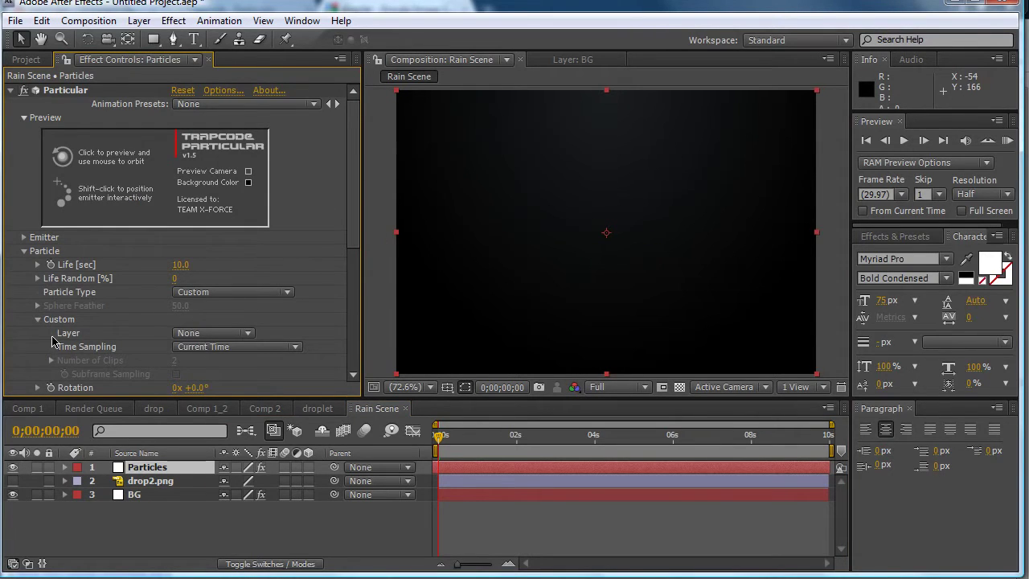
click(191, 339)
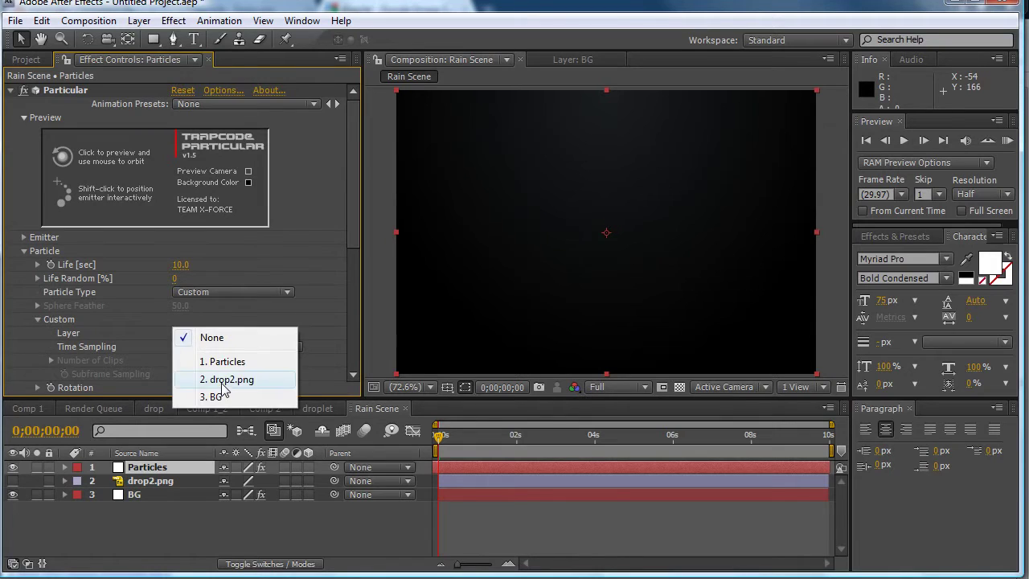
click(222, 380)
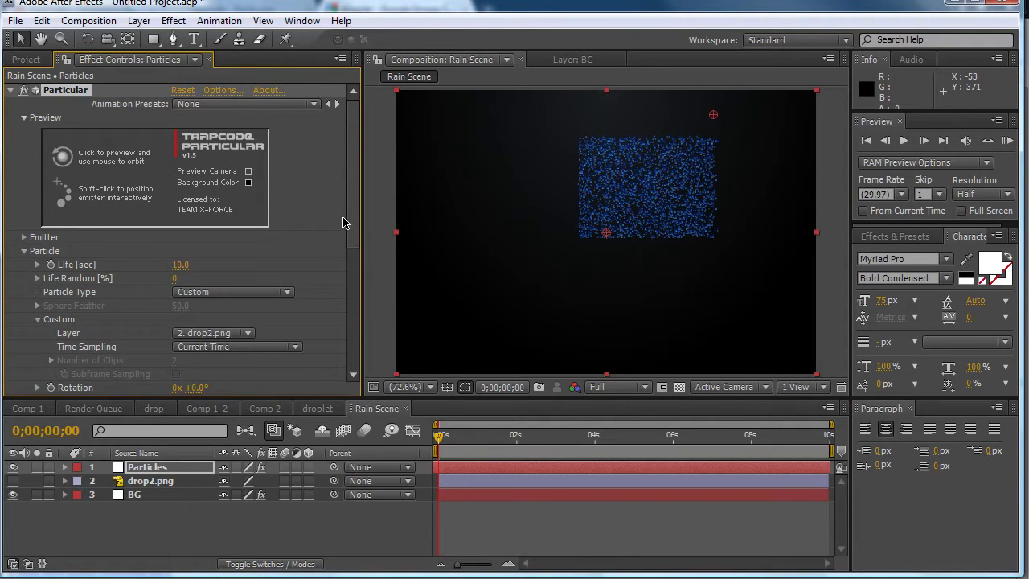
drag(354, 222, 361, 303)
click(37, 143)
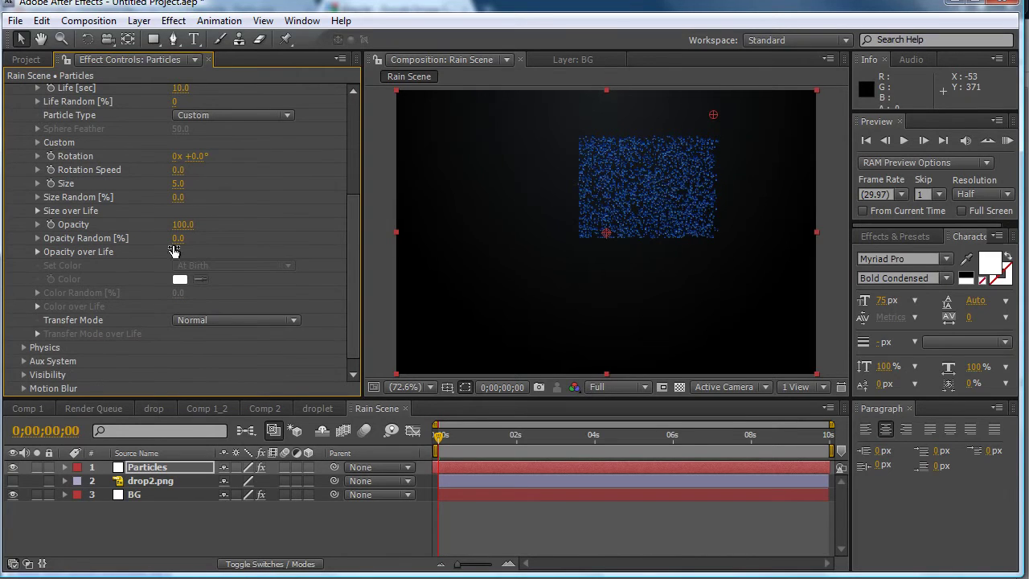
Set particle Size to 3 and apply the grow-then-shrink Size over Life preset
click(176, 183)
text(3)
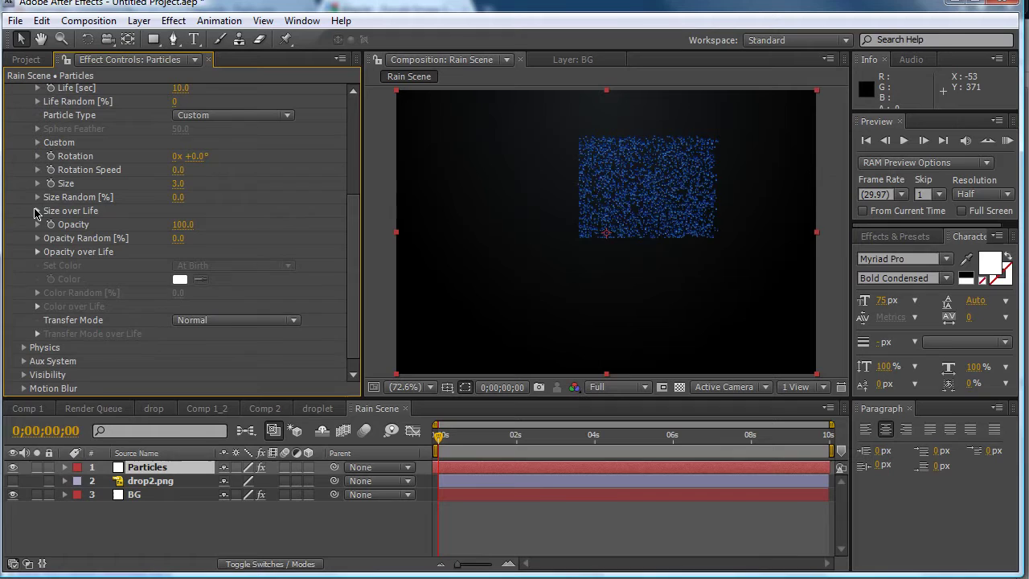
click(36, 211)
click(260, 249)
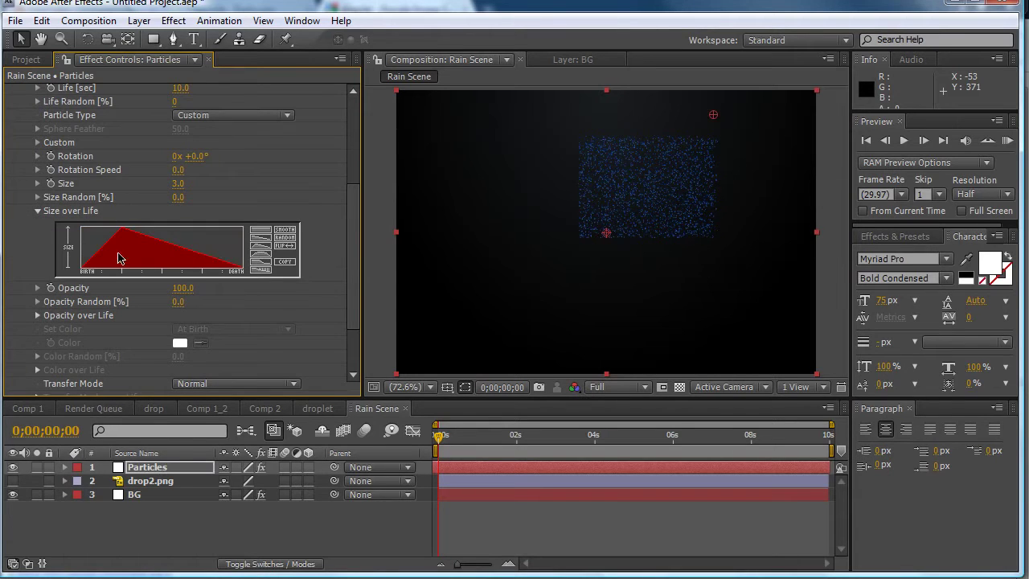
click(38, 210)
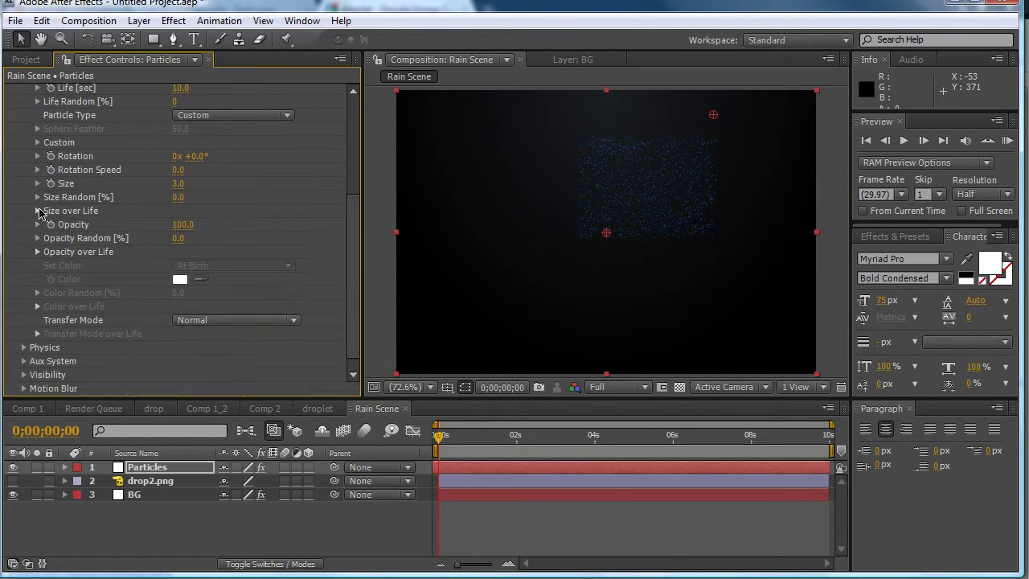
click(37, 251)
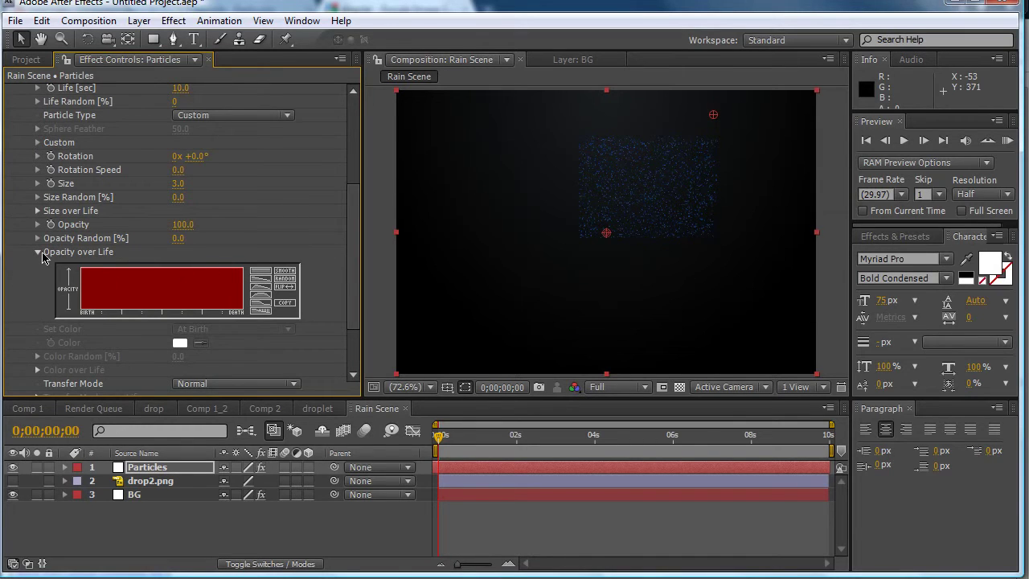
click(38, 253)
scroll(39, 258, up, 3)
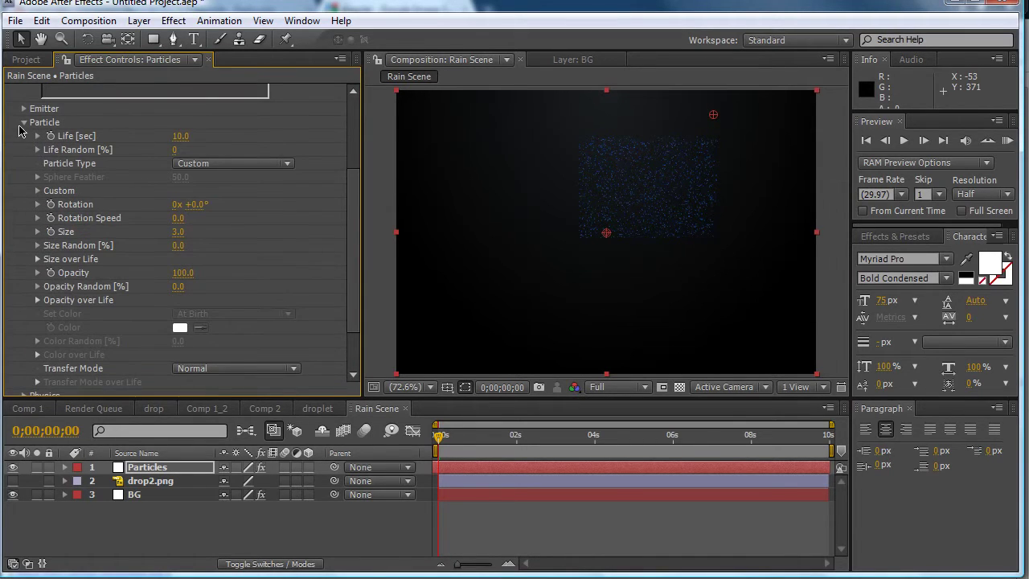
click(23, 123)
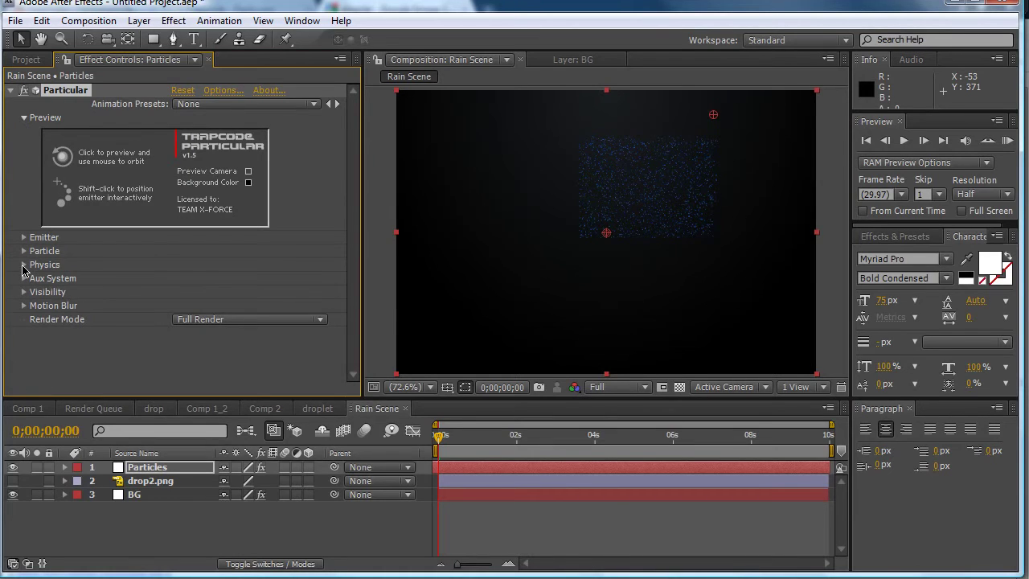
Set Physics > Air Wind Y to 127 and Wind Z to -900, then scrub to check the droplets
click(23, 265)
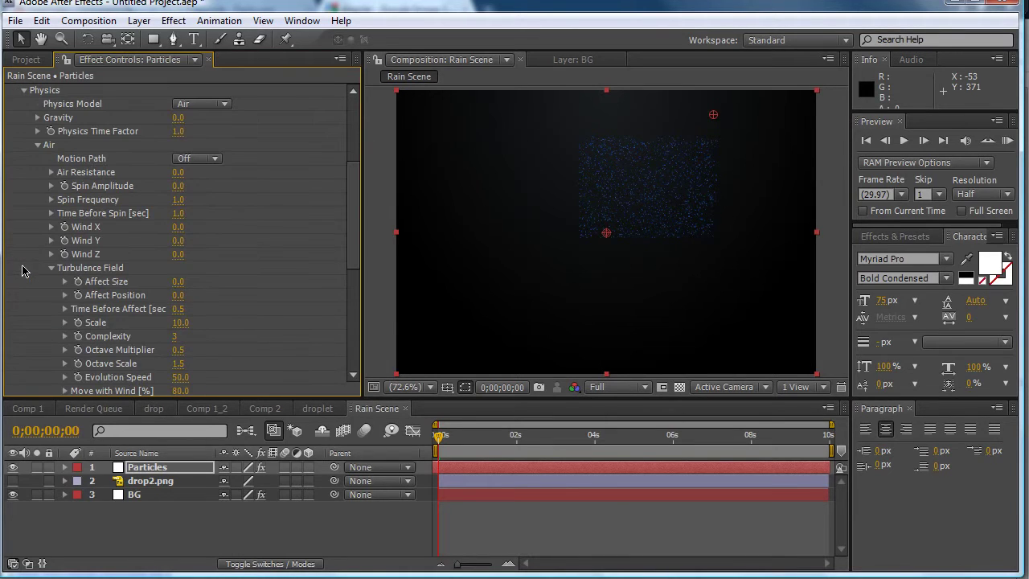
click(178, 240)
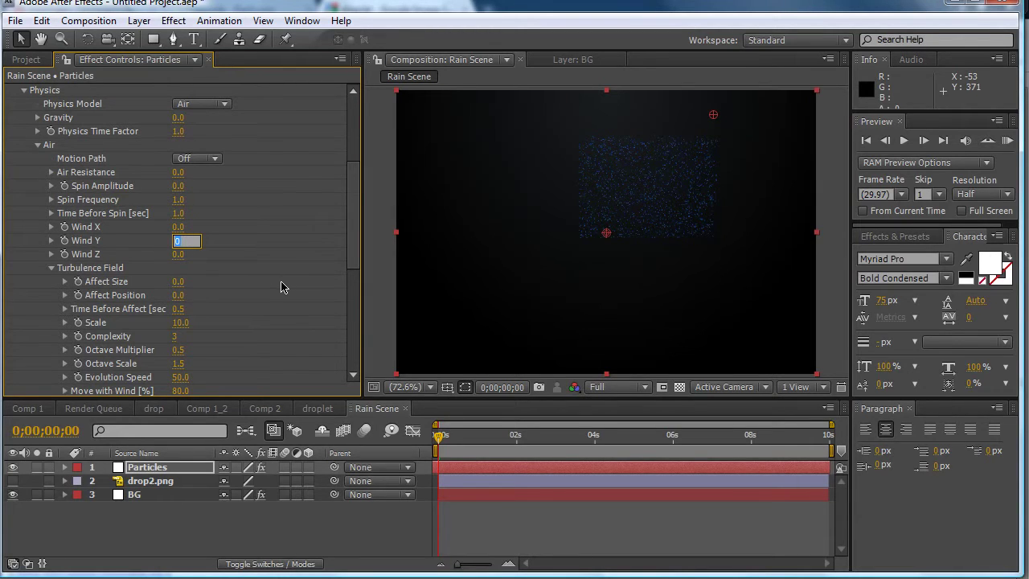
text(127)
key(Return)
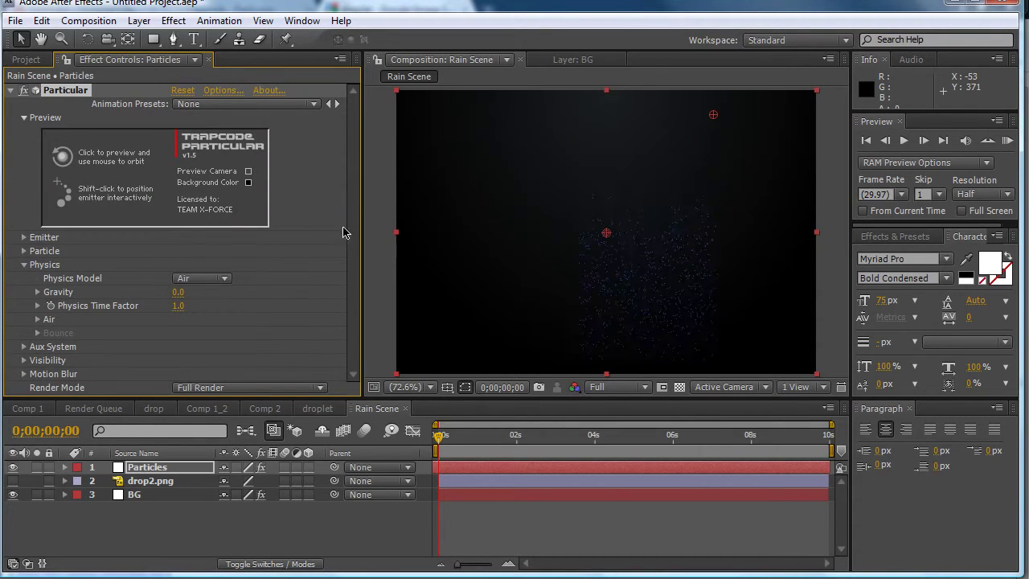
click(37, 319)
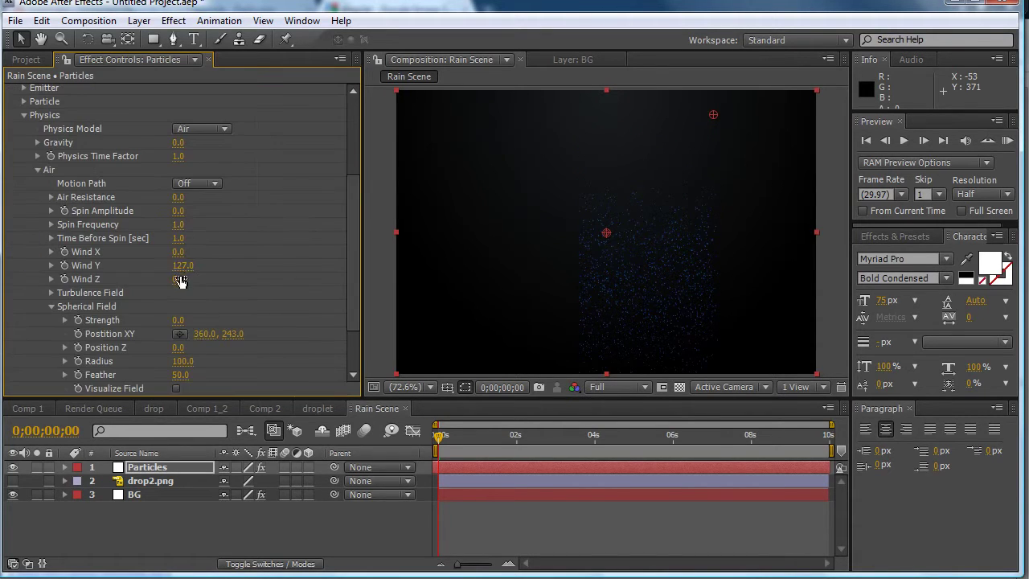
click(178, 279)
key(Return)
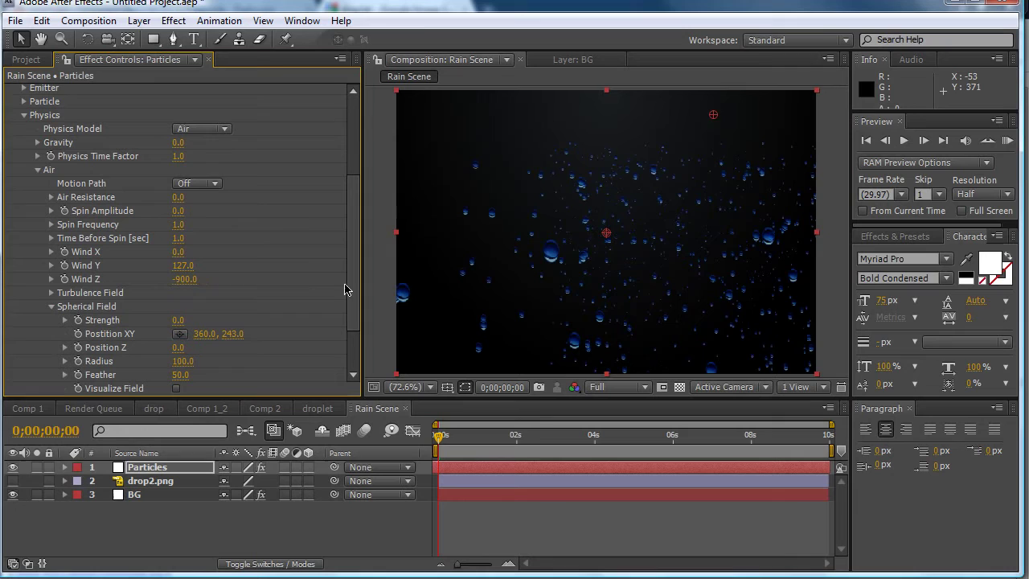
drag(439, 434, 356, 435)
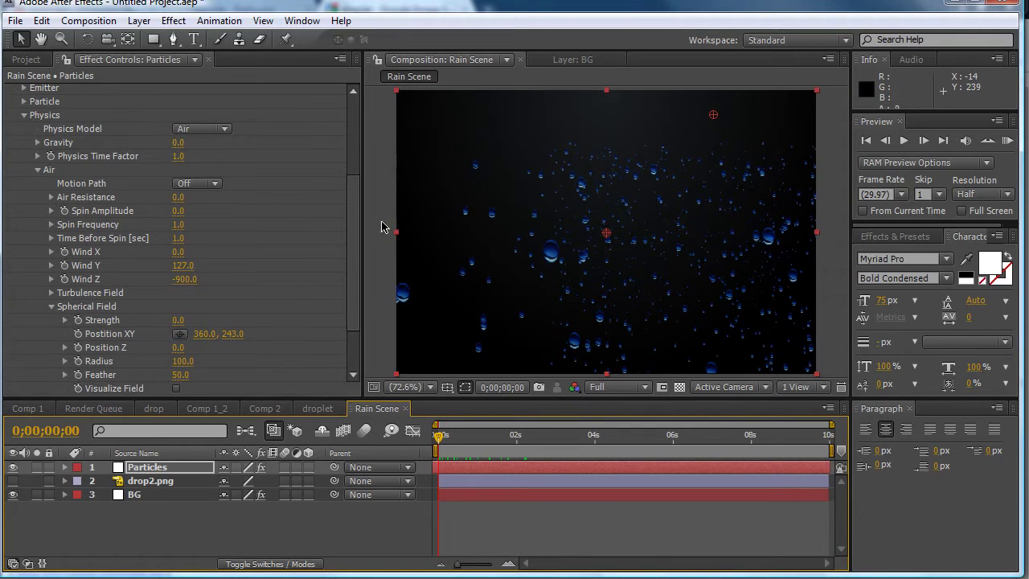
Place Particular's emitter Position XY near the top edge of the Rain Scene frame
scroll(354, 191, up, 3)
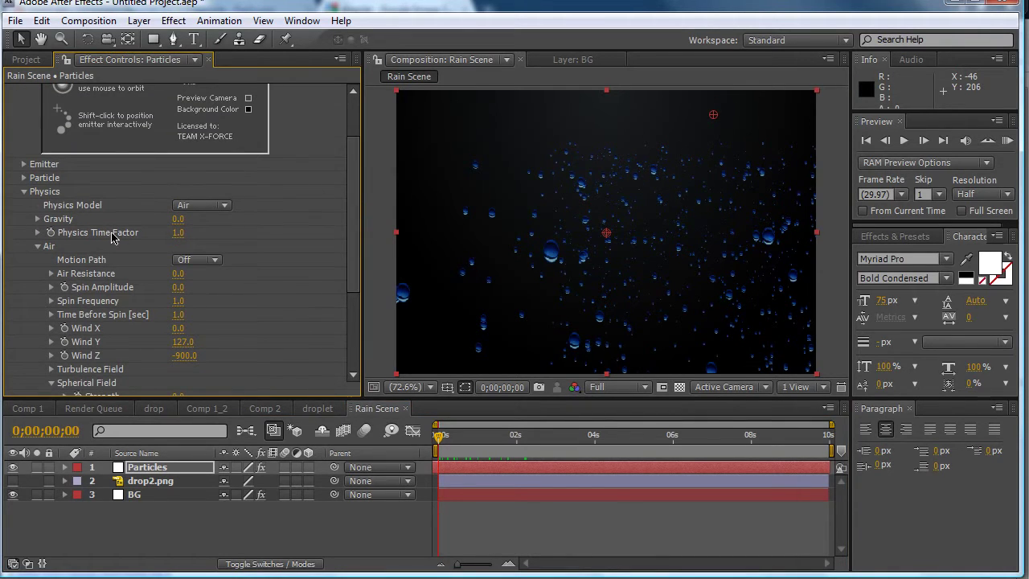
scroll(349, 297, down, 4)
scroll(350, 298, down, 2)
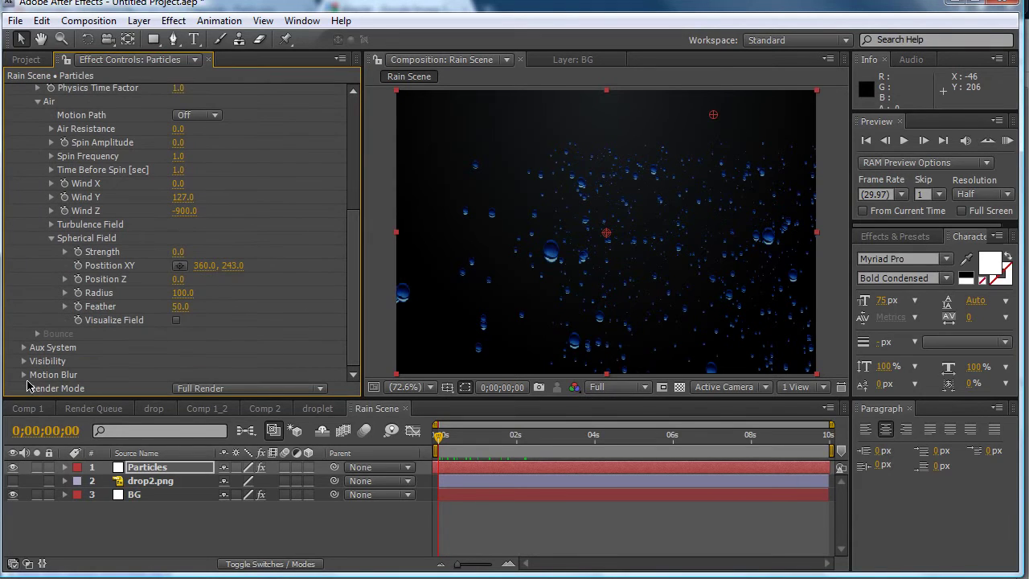
scroll(32, 281, up, 7)
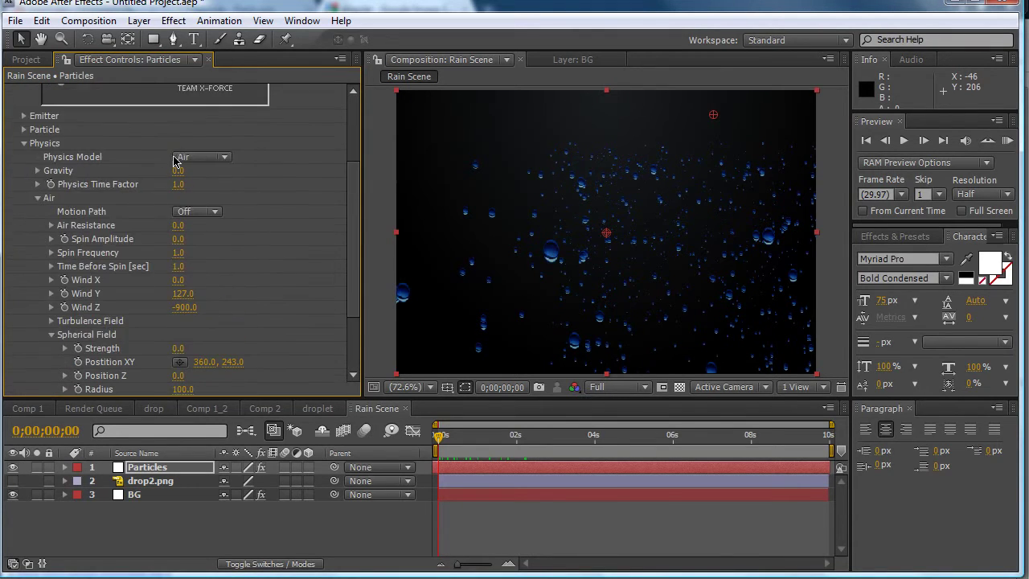
click(24, 189)
scroll(48, 207, down, 2)
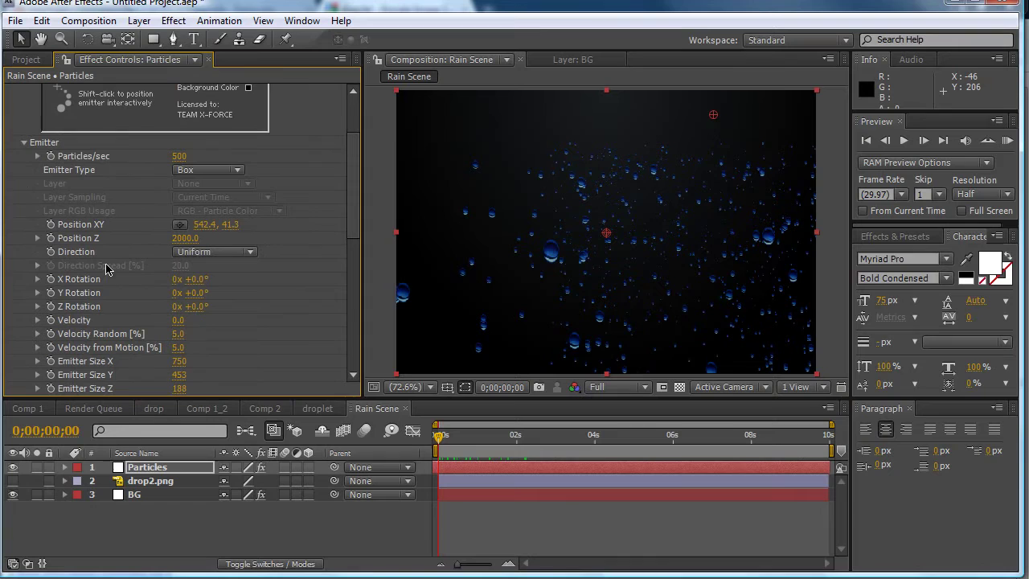
click(180, 225)
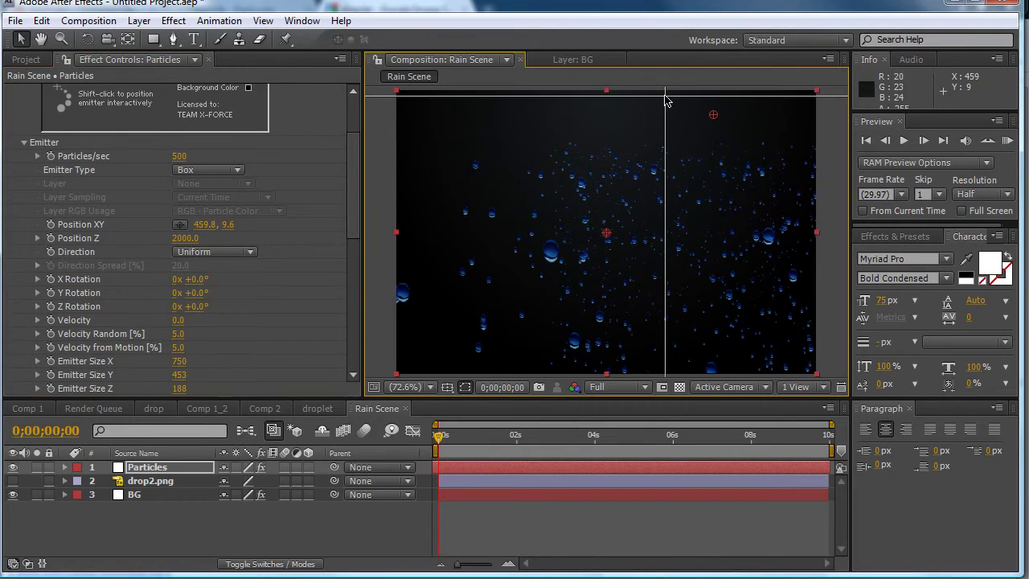
click(664, 96)
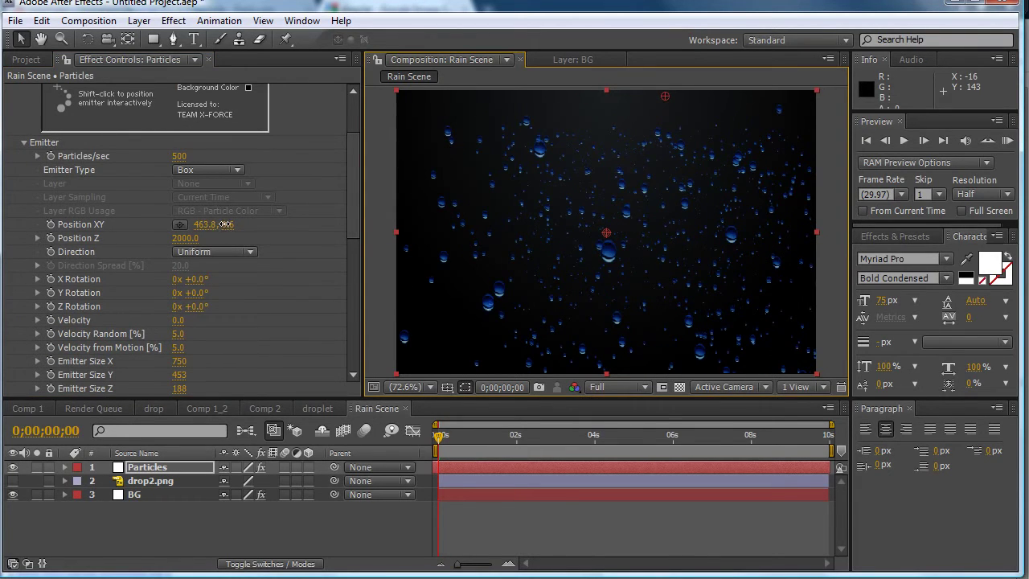
Scrub the emitter X to 501.8 (Y 2.6) and collapse the Emitter settings
mouse_move(226, 224)
mouse_down()
mouse_move(245, 226)
mouse_move(219, 225)
mouse_move(229, 225)
mouse_up()
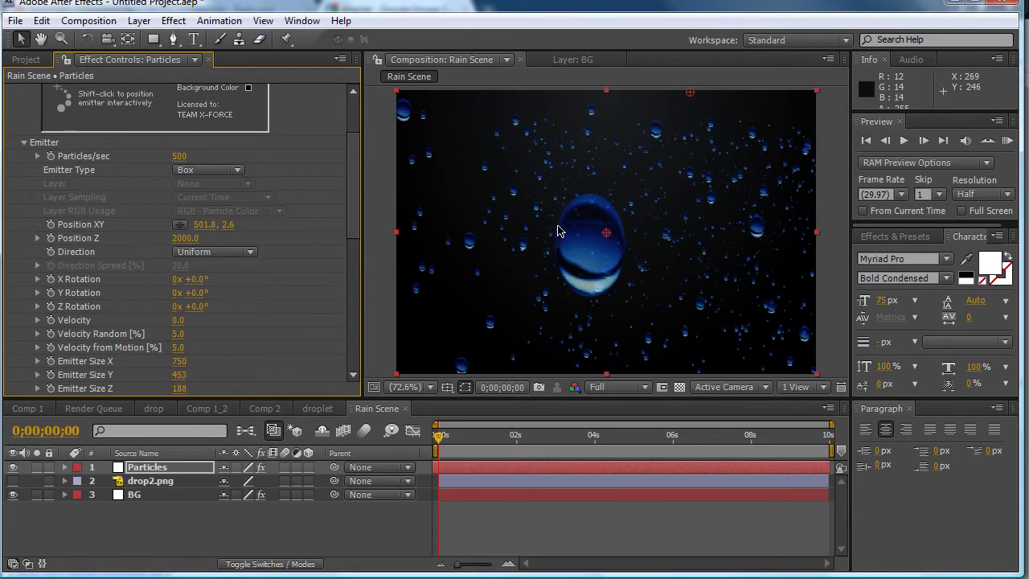
scroll(356, 167, down, 1)
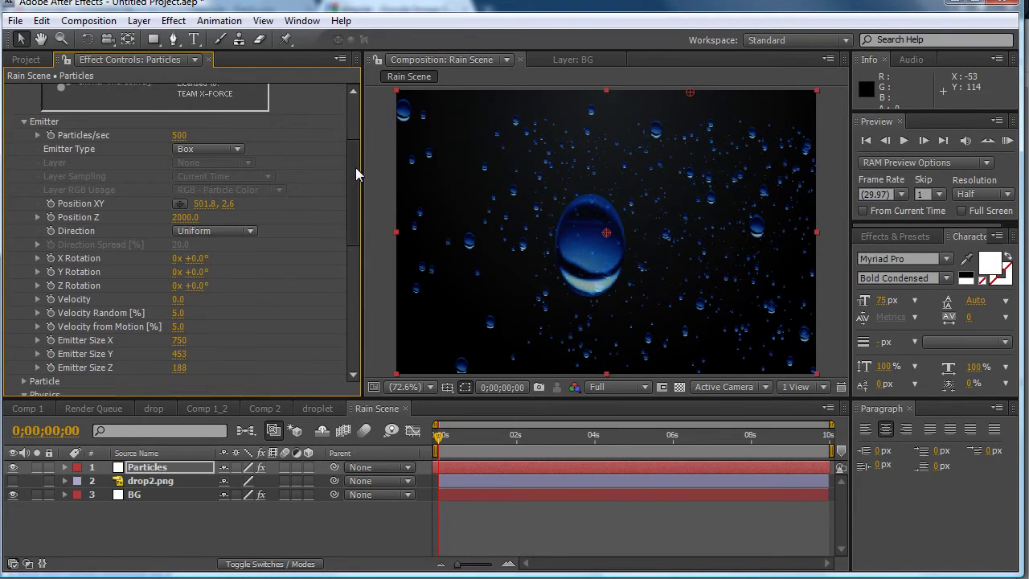
click(24, 121)
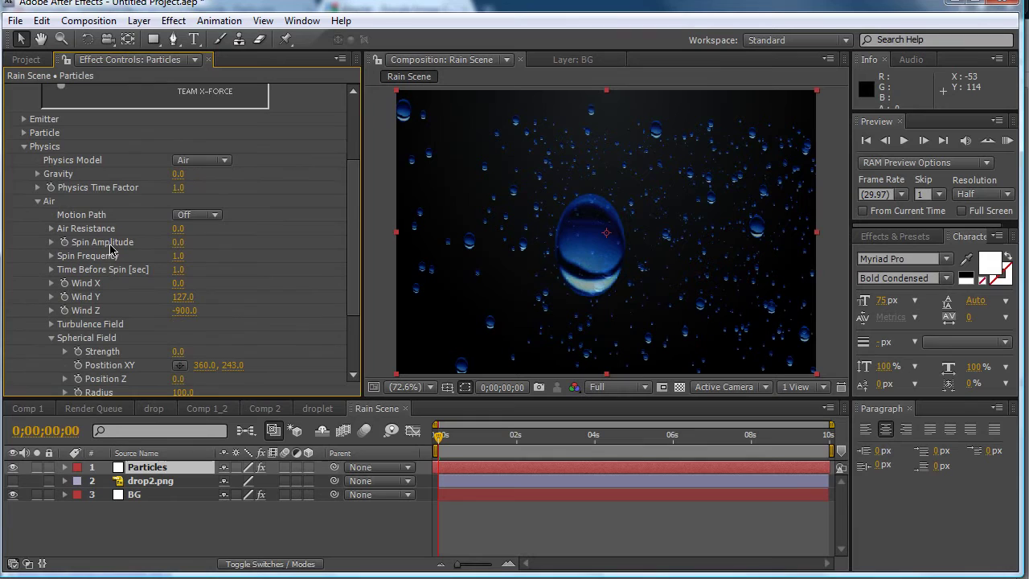
scroll(136, 289, down, 3)
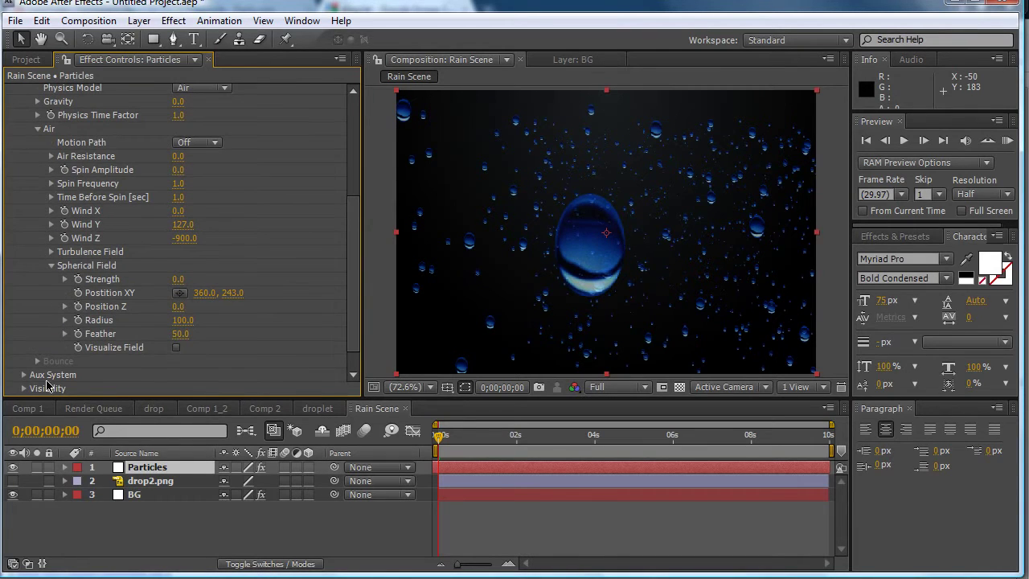
scroll(44, 384, down, 1)
Turn Particular's Motion Blur on with a Shutter Angle of 800
click(24, 376)
click(195, 309)
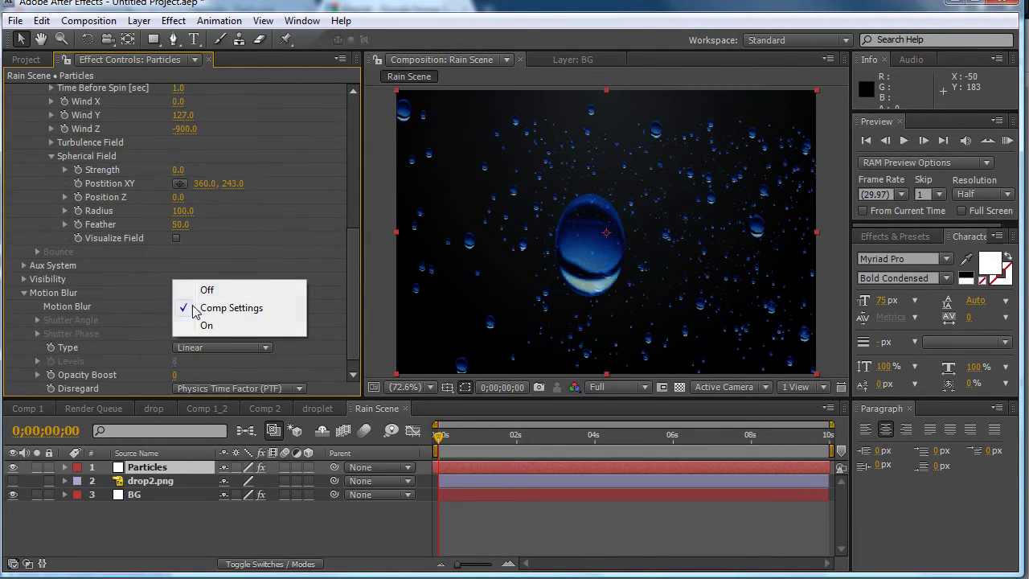
click(200, 323)
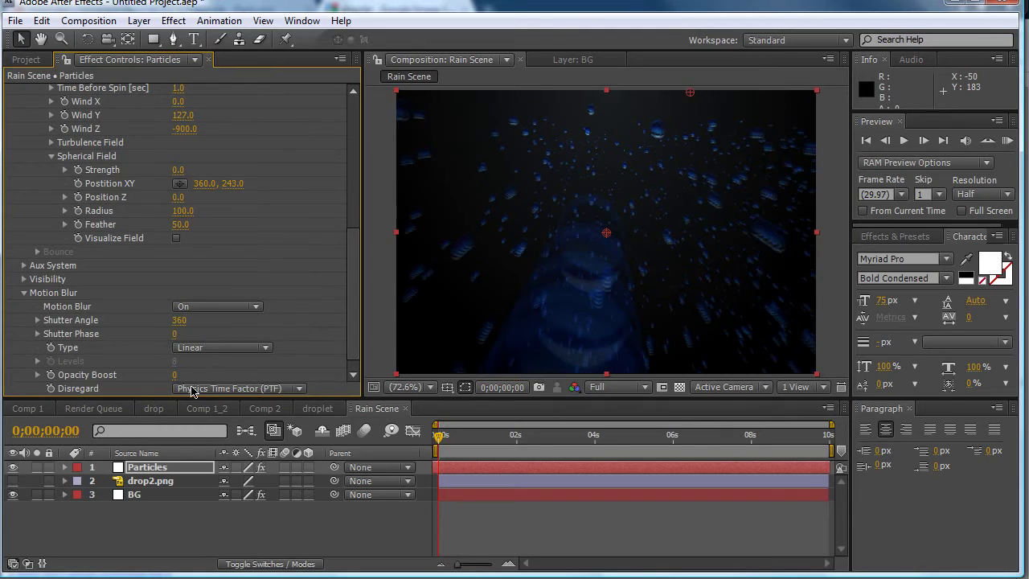
click(180, 320)
text(800)
key(Return)
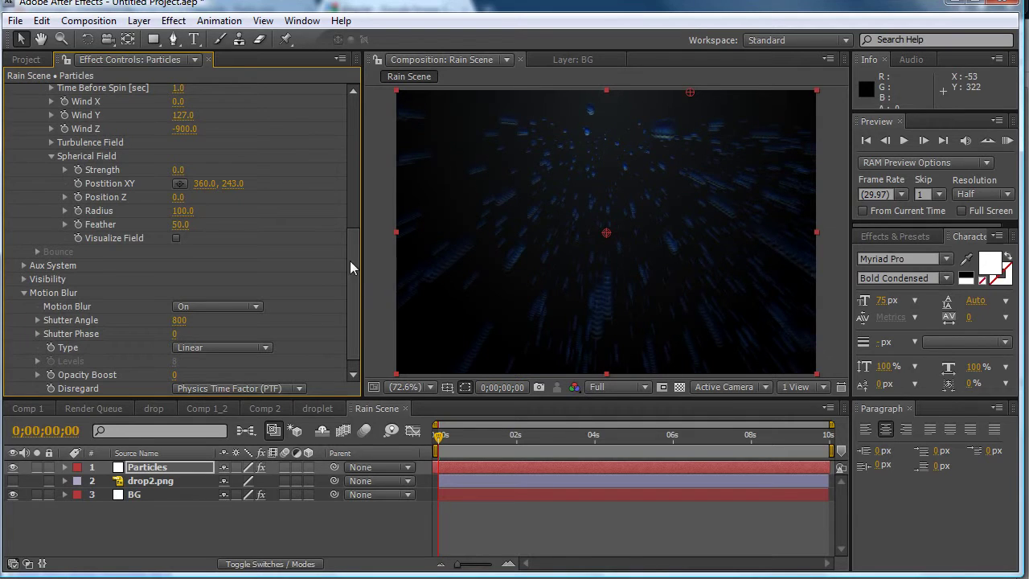
Scrub the emitter Position Z to 1950
scroll(356, 220, up, 8)
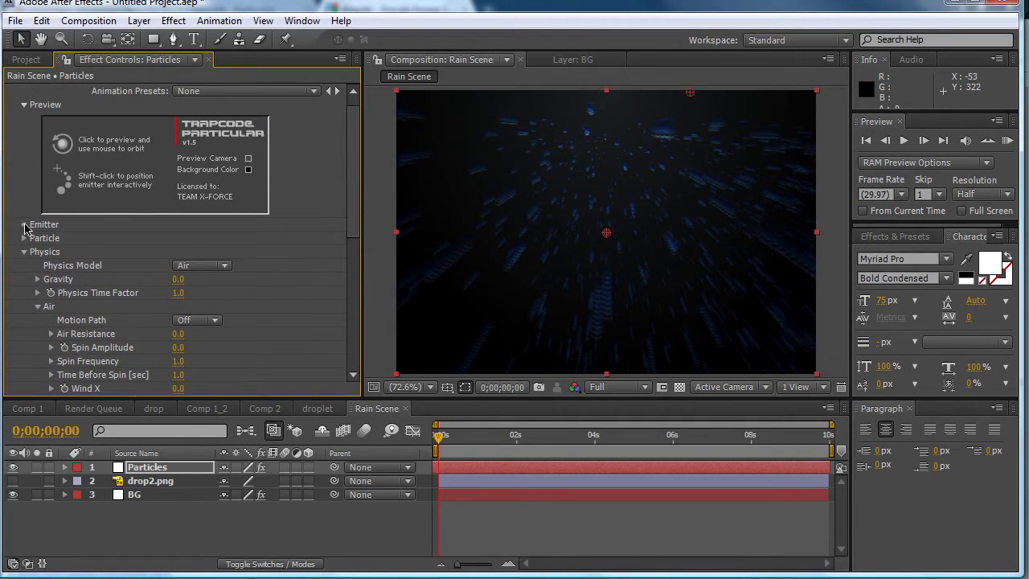
click(24, 225)
scroll(25, 227, down, 3)
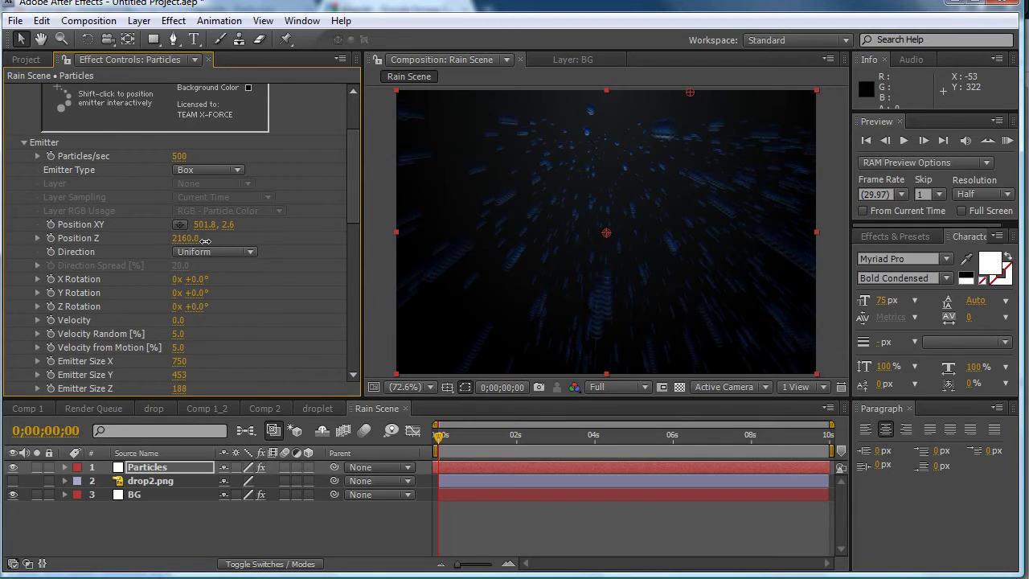
mouse_move(206, 241)
mouse_down()
mouse_move(221, 243)
mouse_move(191, 248)
mouse_up()
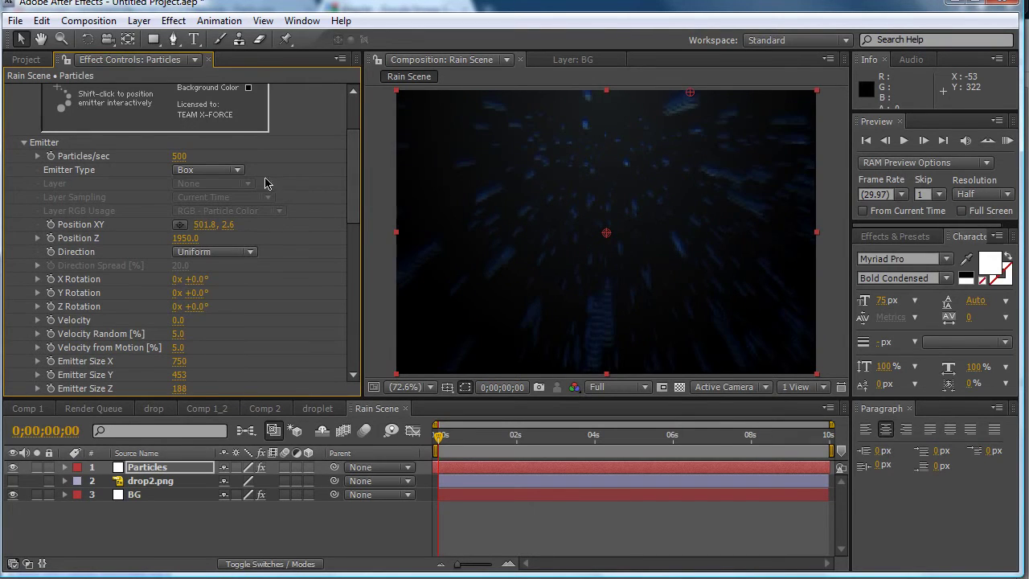
Switch Particular to Motion Preview render mode and scrub the timeline to check the rain
click(24, 143)
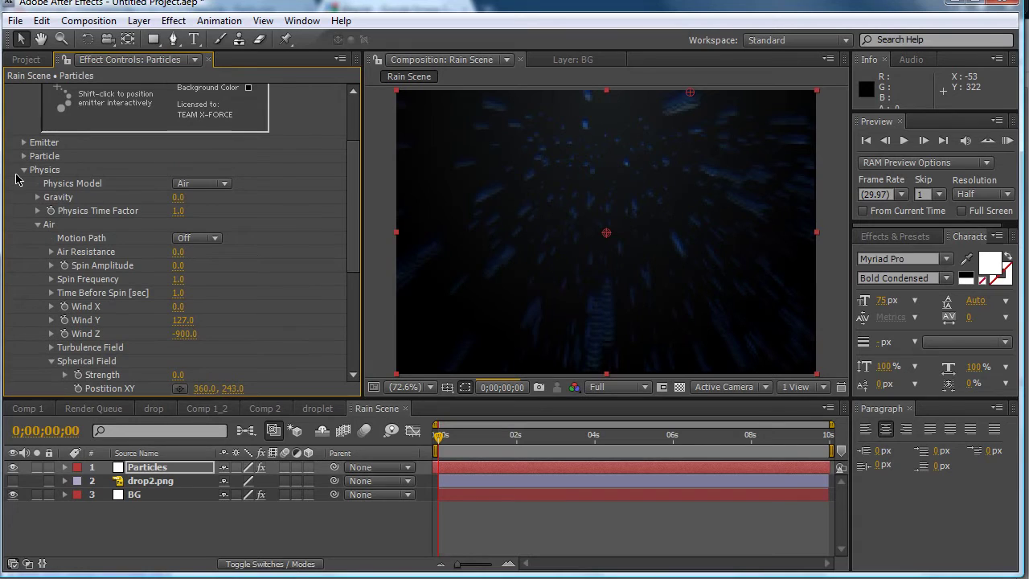
click(23, 168)
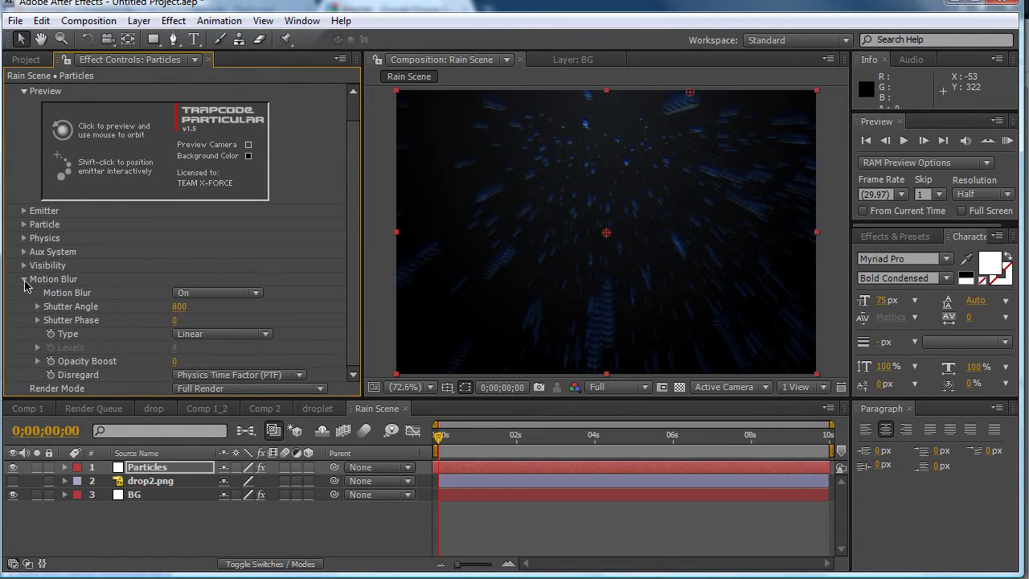
click(24, 279)
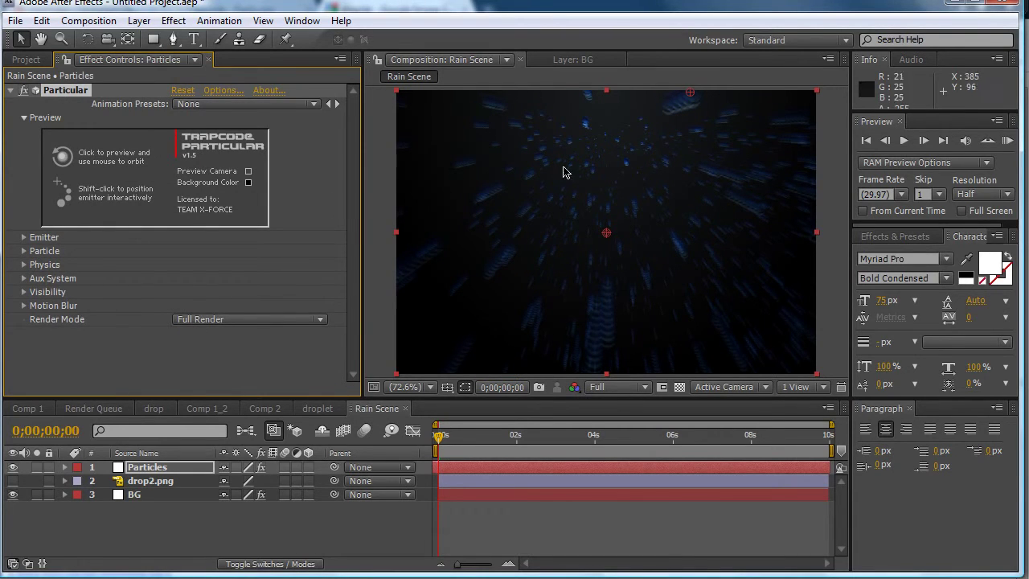
click(203, 321)
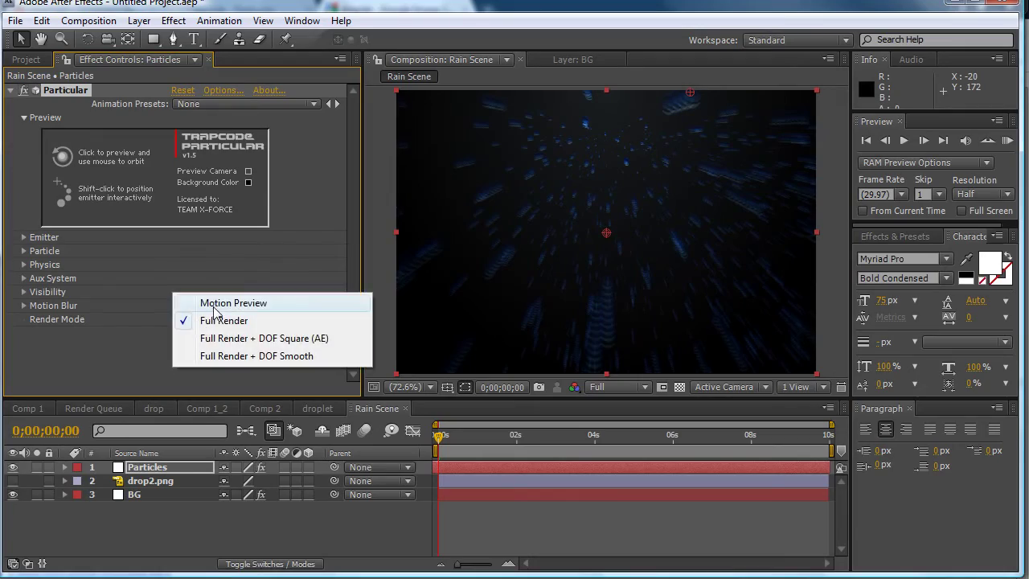
click(211, 298)
drag(460, 435, 736, 450)
key(Home)
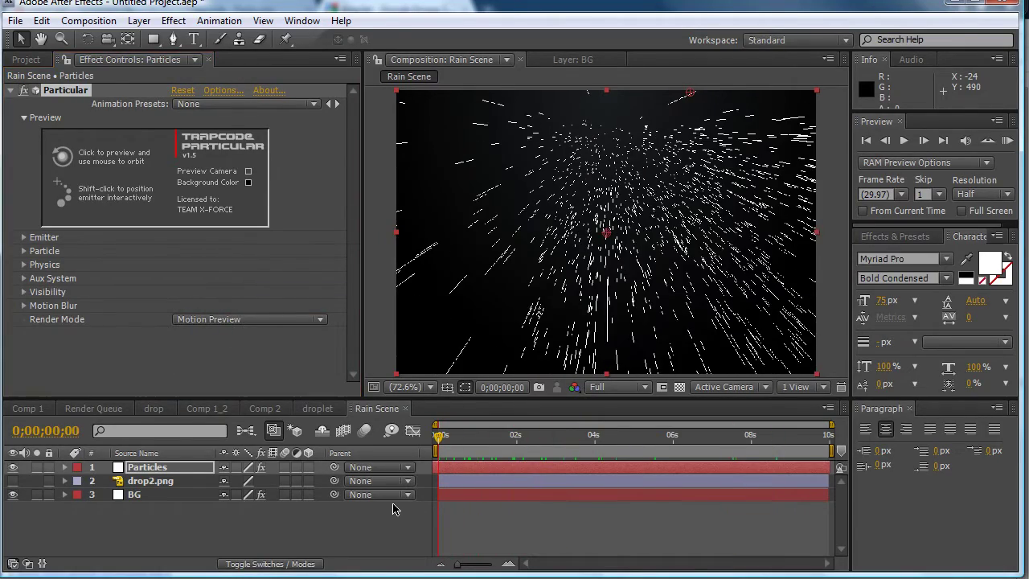
Raise the emitter Y to -69.4 and set Render Mode back to Full Render
click(25, 237)
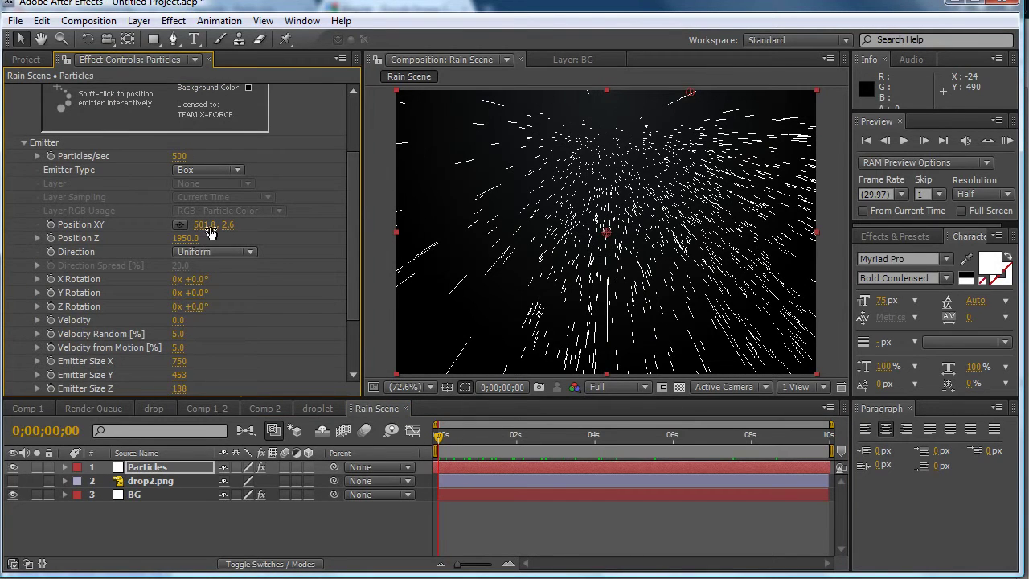
drag(231, 227, 170, 232)
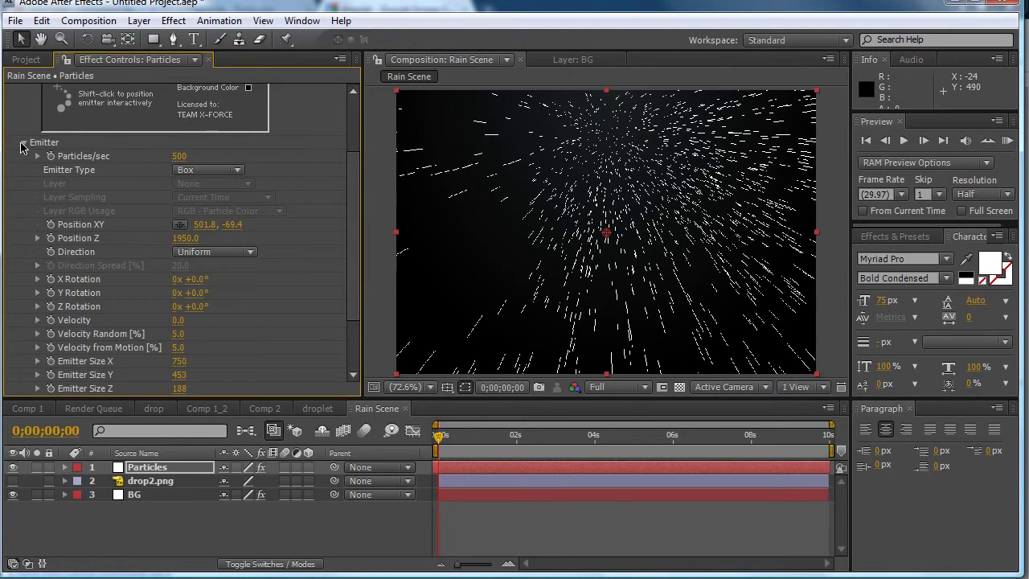
click(24, 142)
click(219, 322)
click(211, 341)
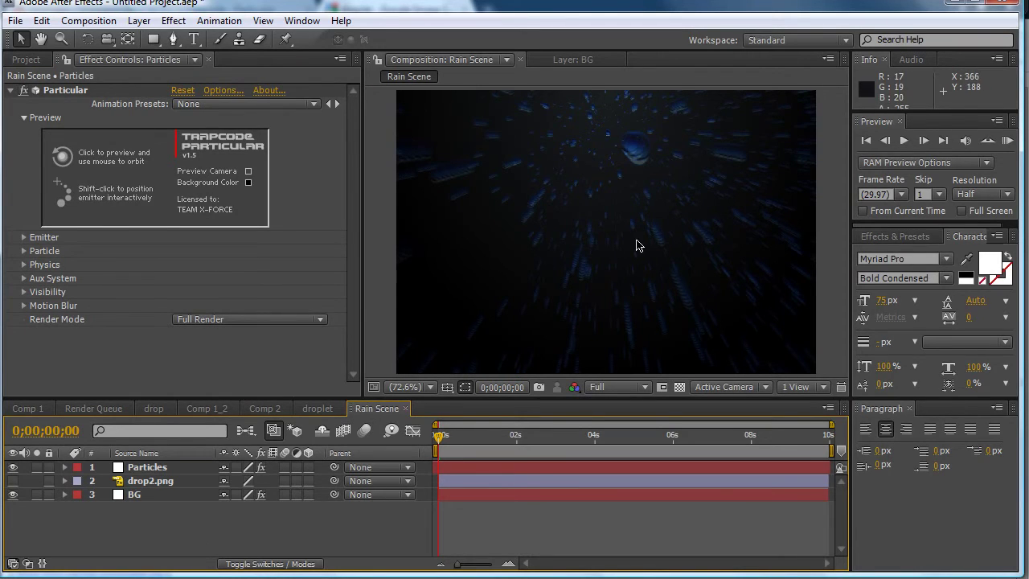
Pre-compose the drop2.png layer into a new composition named 'droplet'
click(141, 486)
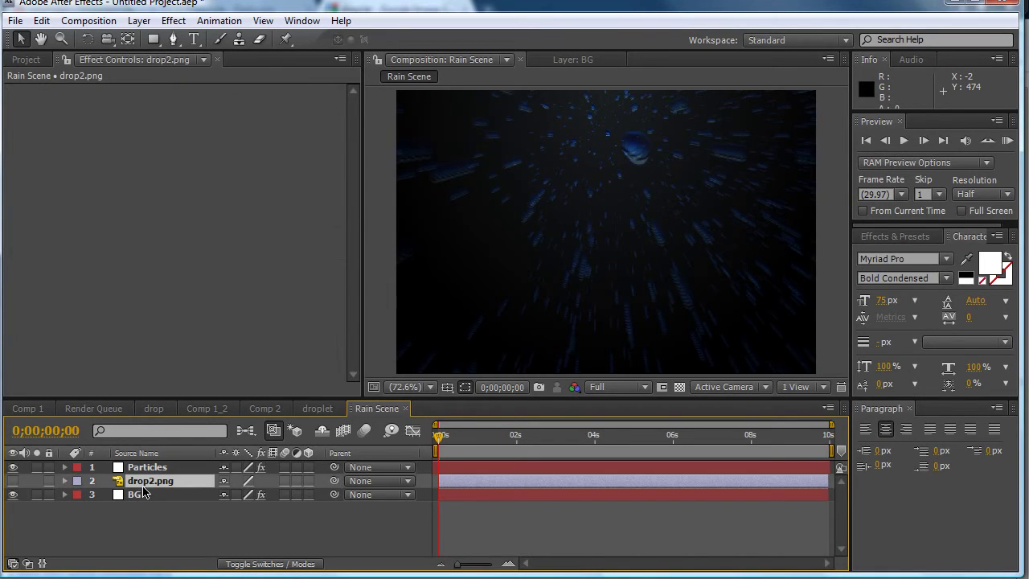
click(88, 21)
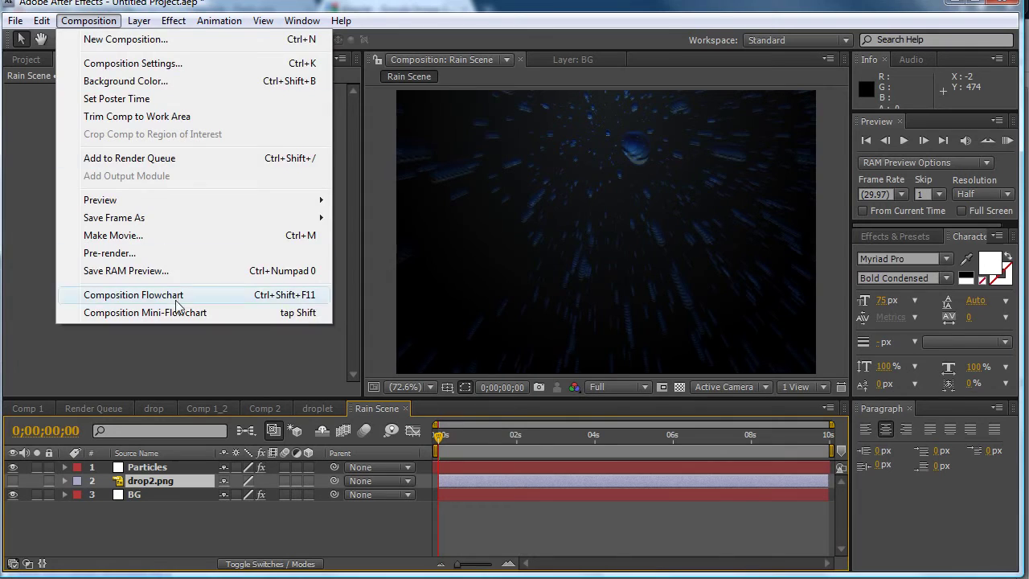
key(Escape)
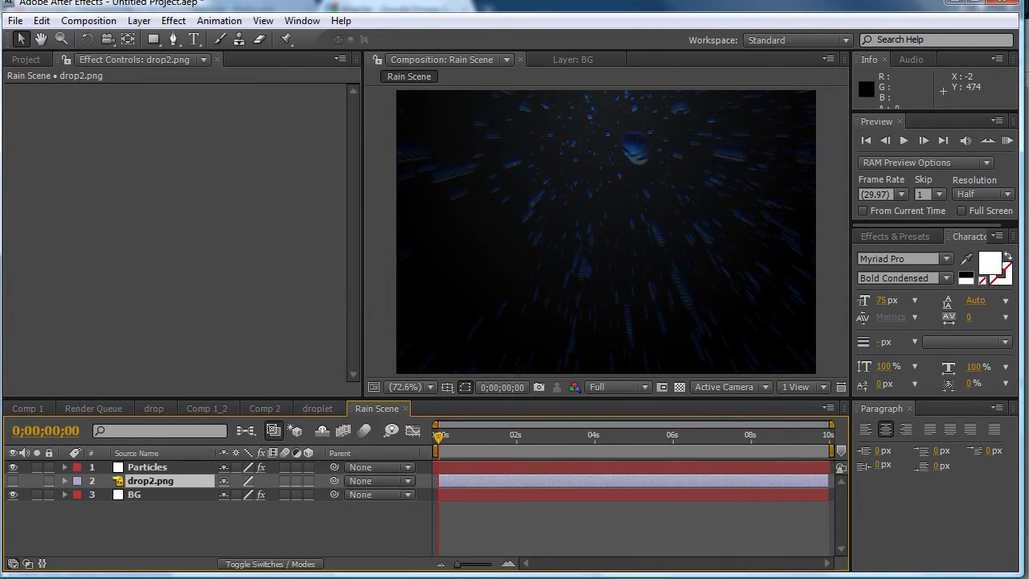
key(ctrl+shift+c)
text(droplet)
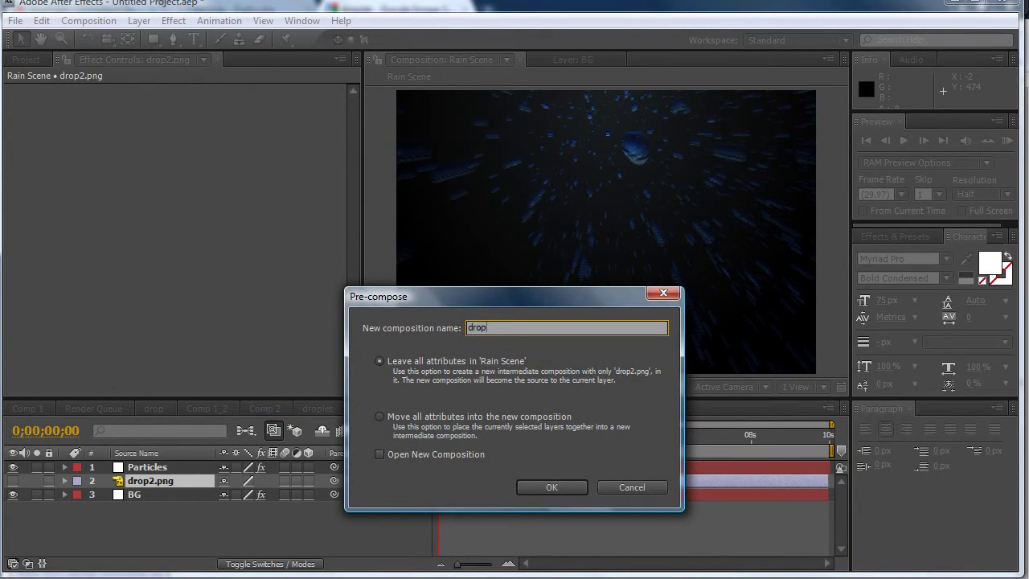
click(553, 487)
Select the droplet precomp layer in the Rain Scene timeline
click(140, 530)
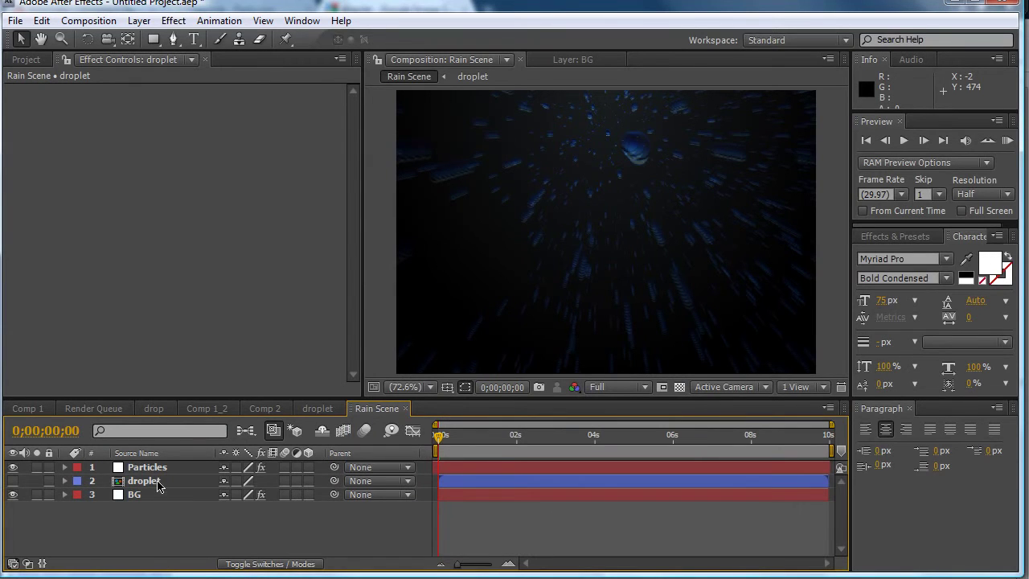
click(158, 484)
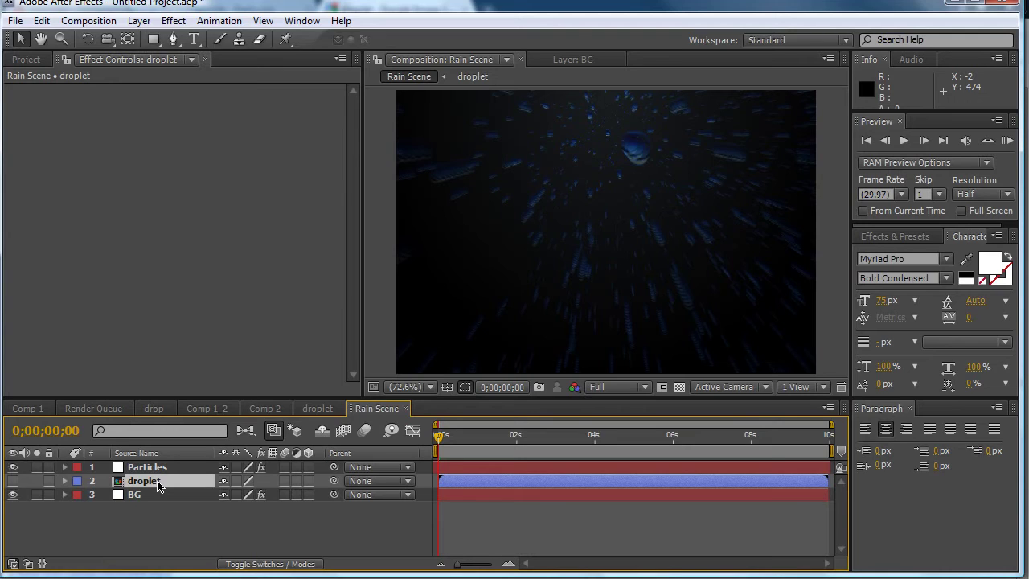
click(154, 525)
click(139, 481)
Inside the droplet comp, apply Tint to drop2.png at 80%, then return to Rain Scene
double_click(167, 483)
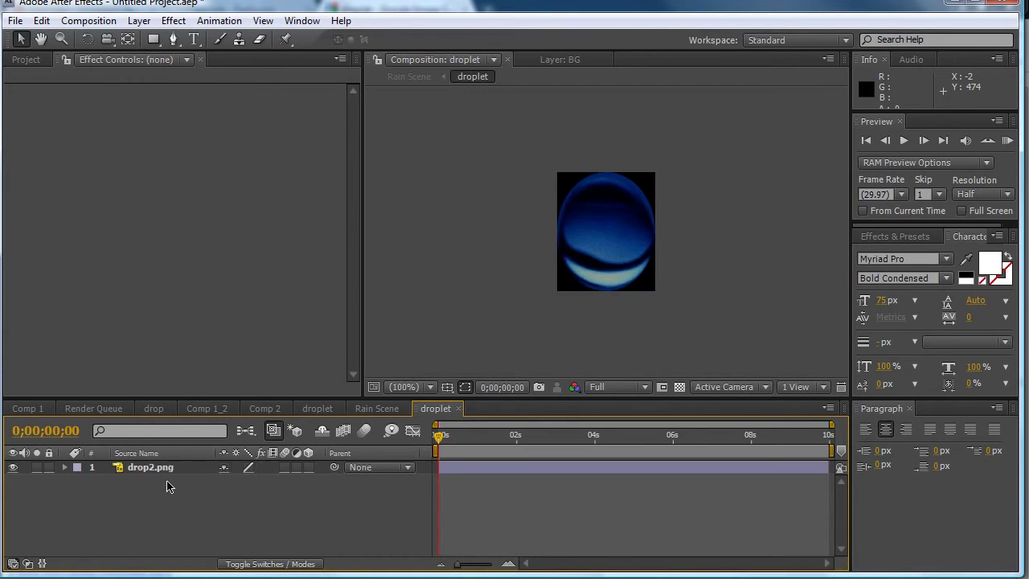
click(147, 470)
click(174, 21)
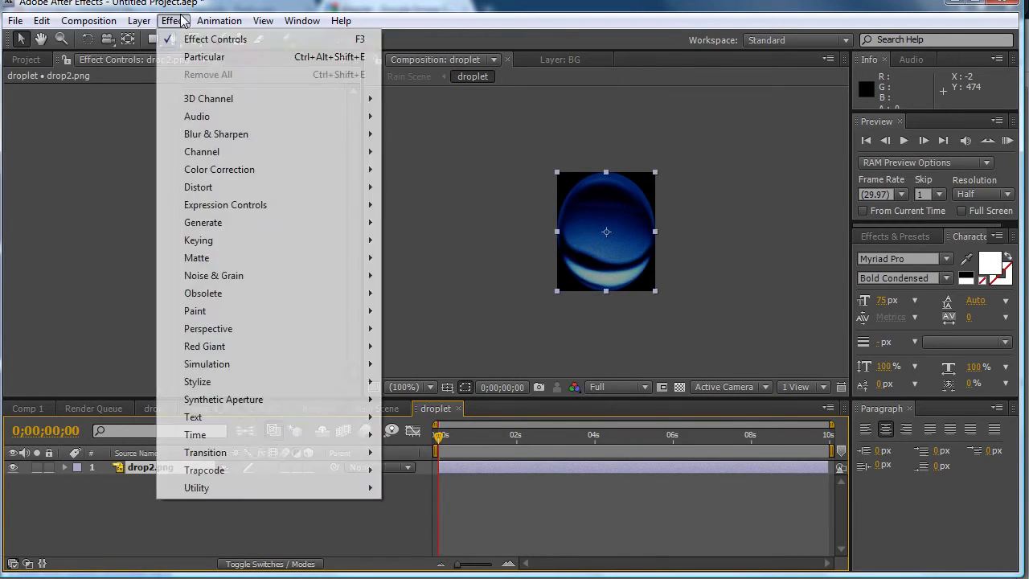
mouse_move(276, 169)
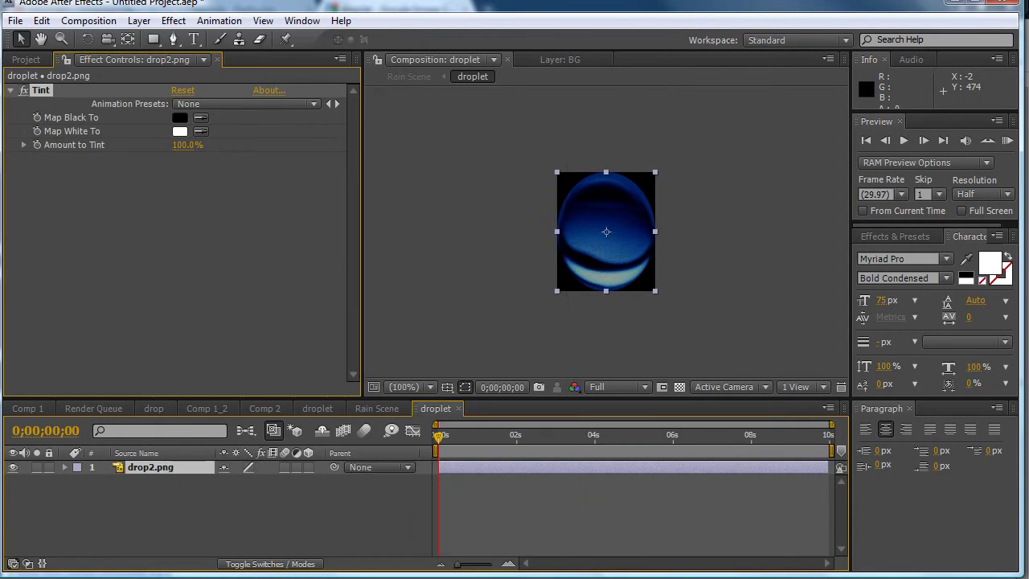
click(434, 578)
click(185, 145)
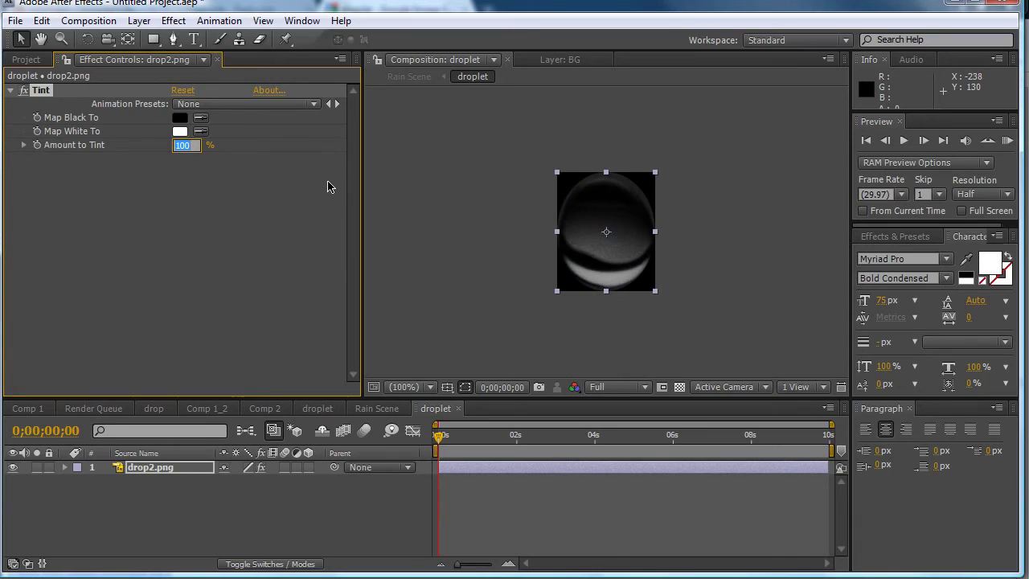
text(80)
key(Return)
click(378, 409)
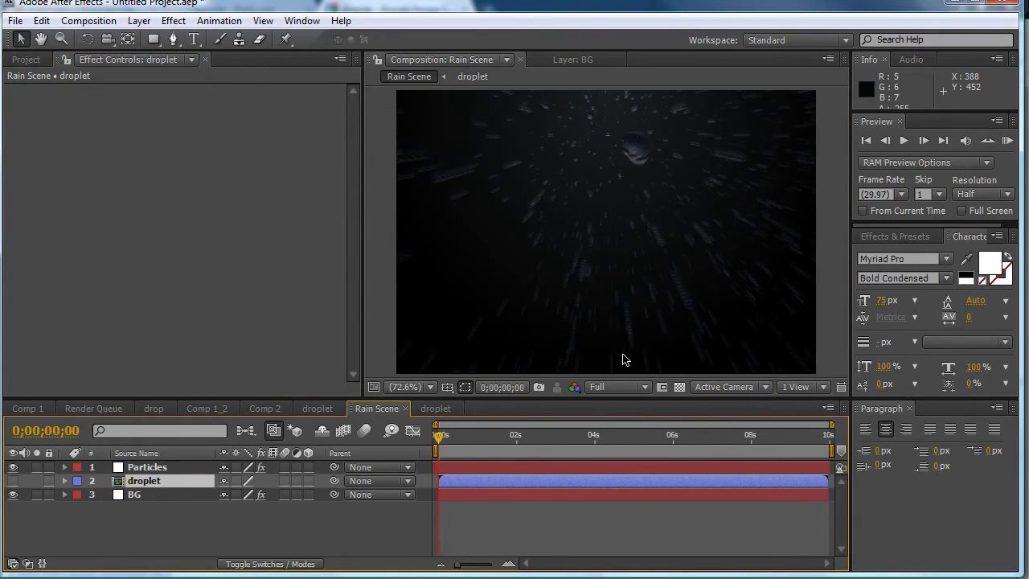
click(154, 525)
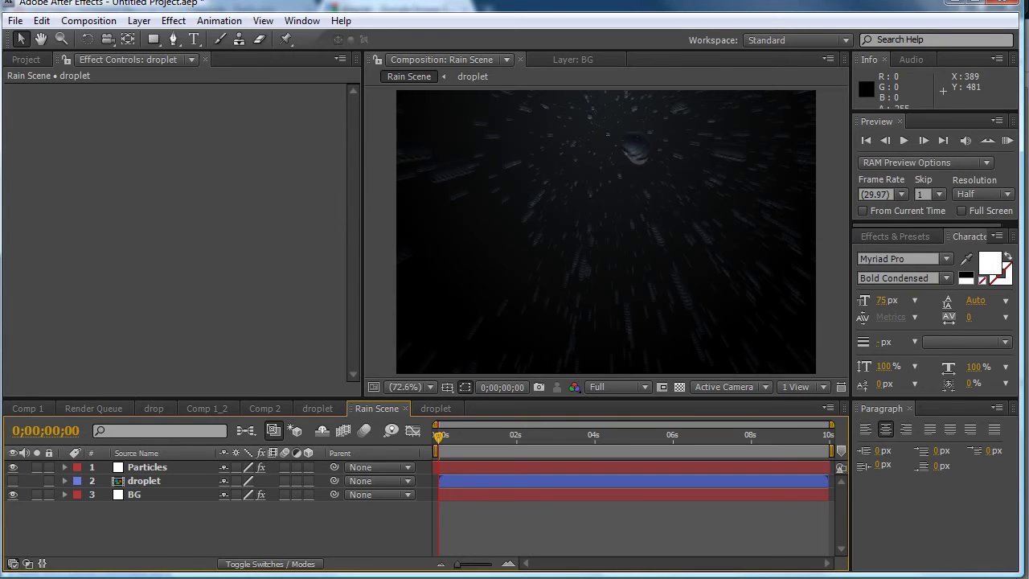
key(KP_0)
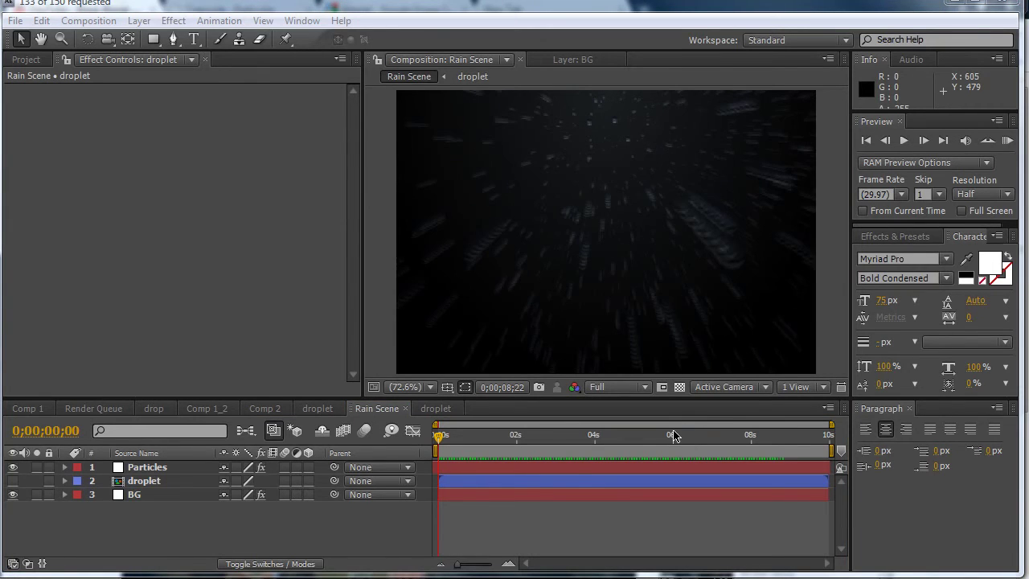
click(1008, 143)
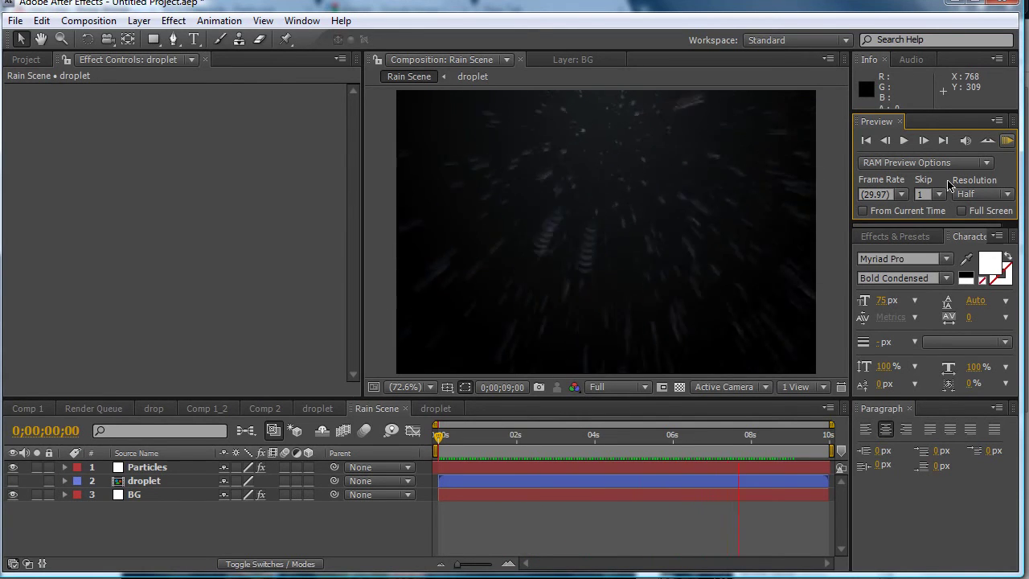
click(314, 515)
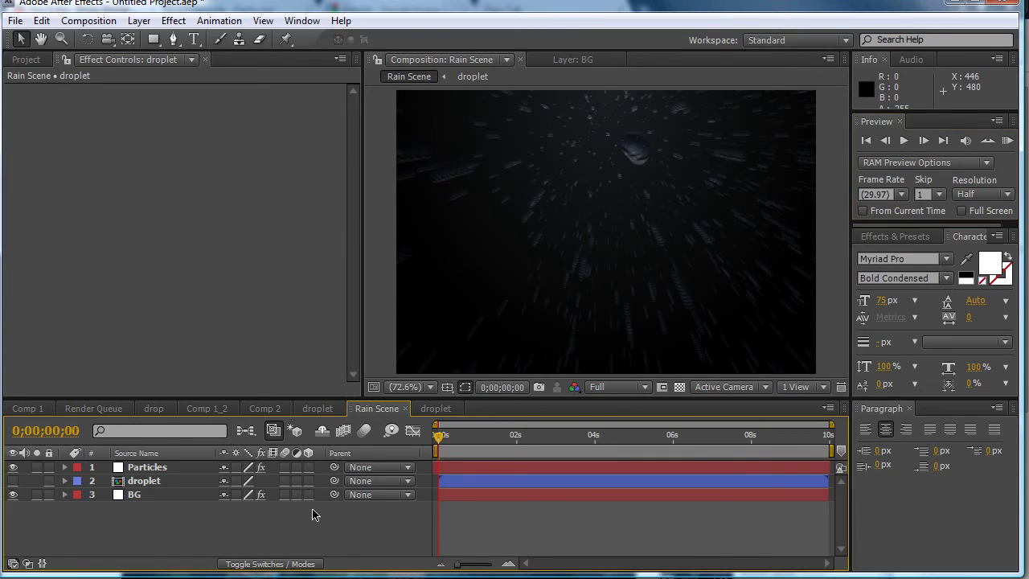
Add a new adjustment layer on top of Rain Scene
right_click(319, 518)
mouse_move(364, 534)
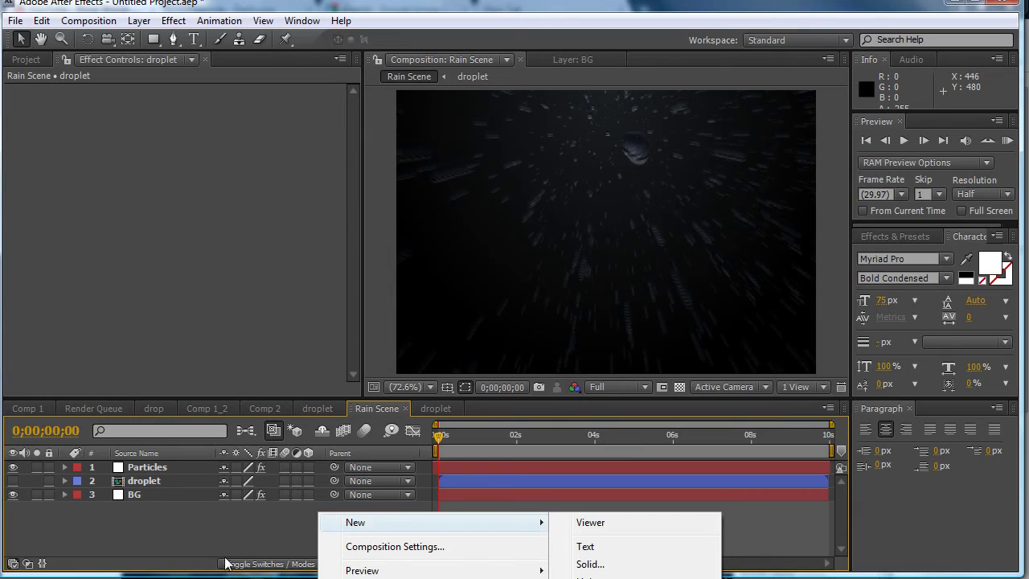
click(208, 538)
click(138, 20)
mouse_move(166, 41)
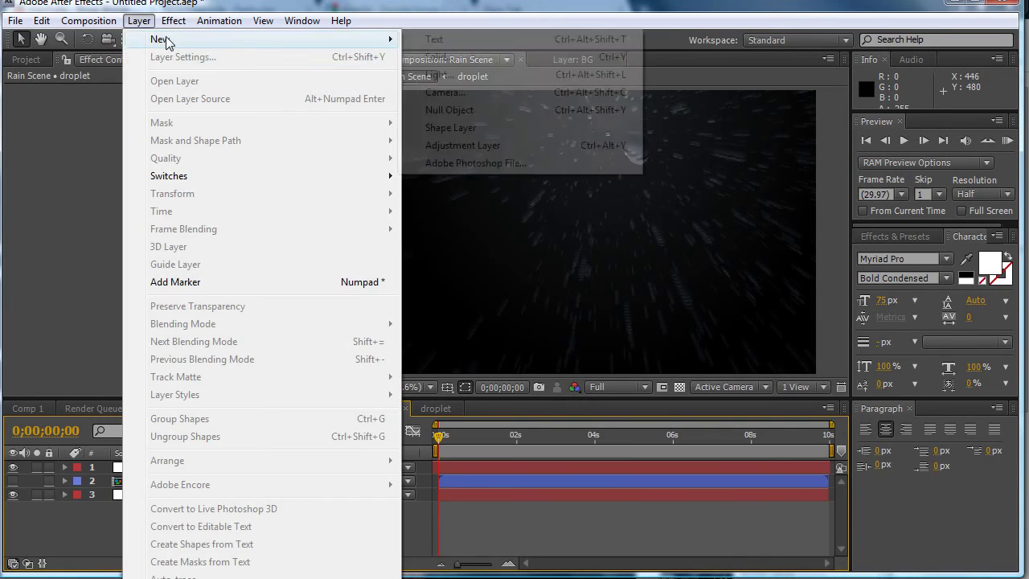
click(462, 144)
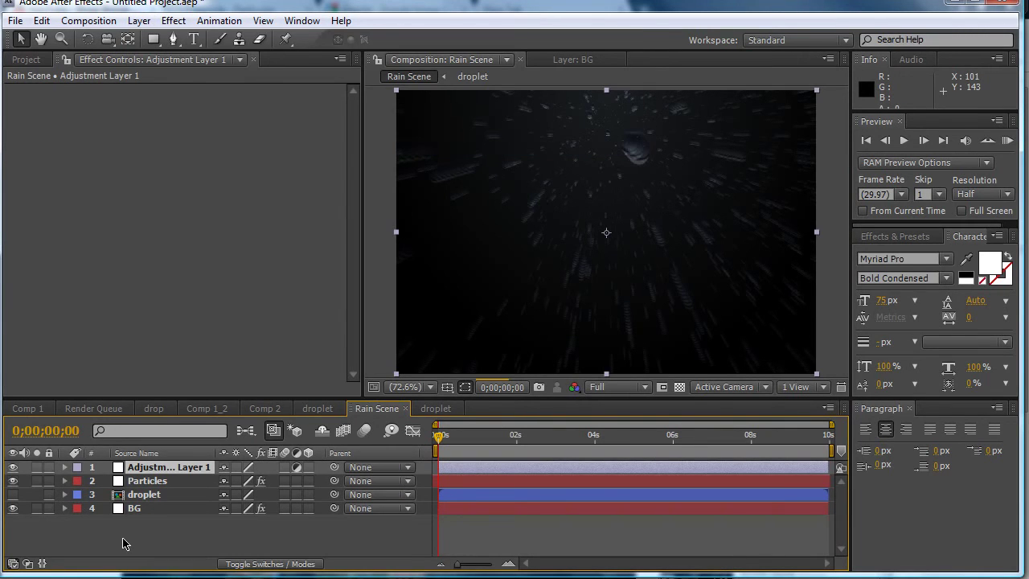
Apply Lens Blur with Blur Focal Distance 66.3 and Iris Blade Curvature 19.0
click(174, 21)
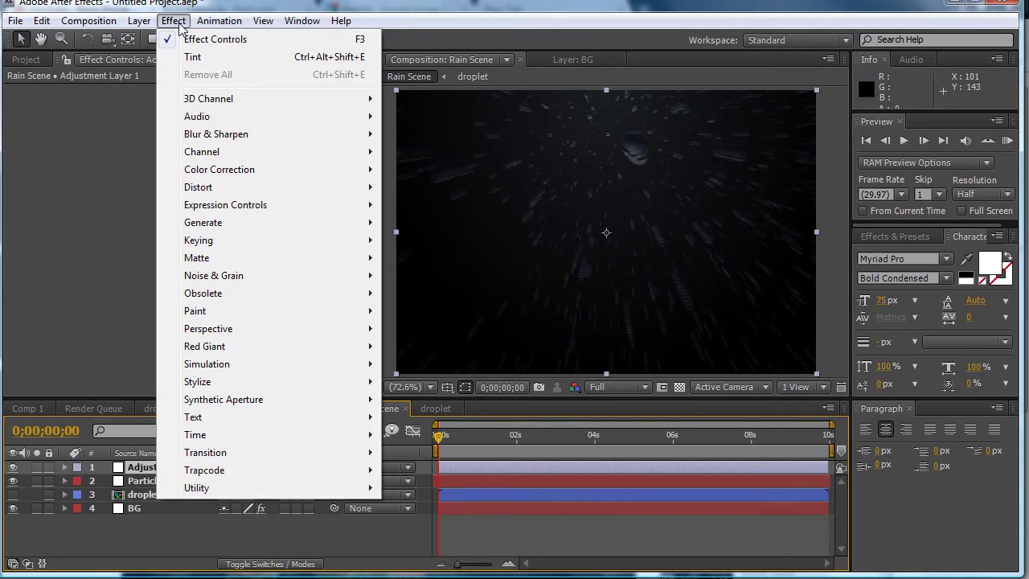
mouse_move(366, 135)
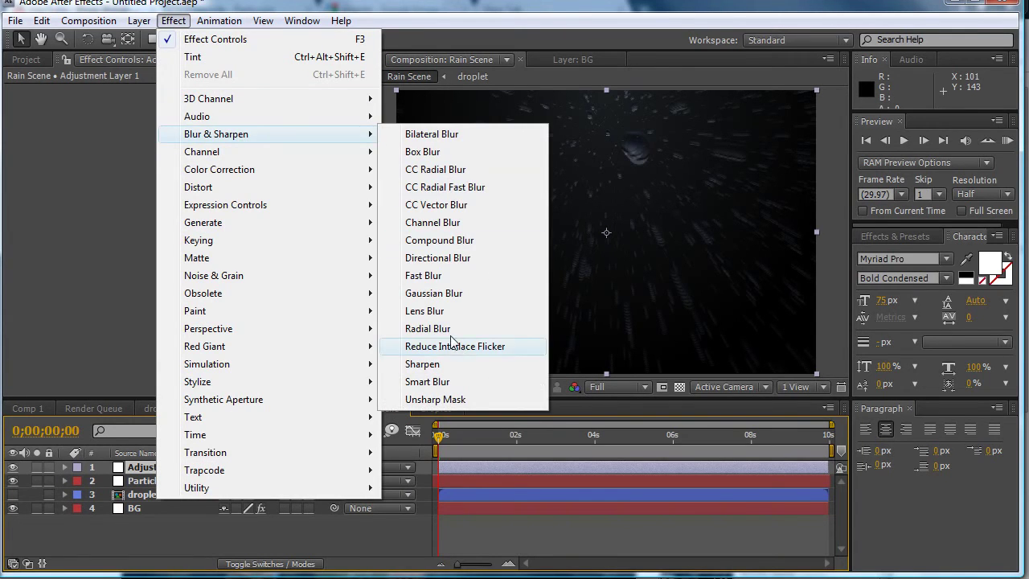
click(438, 312)
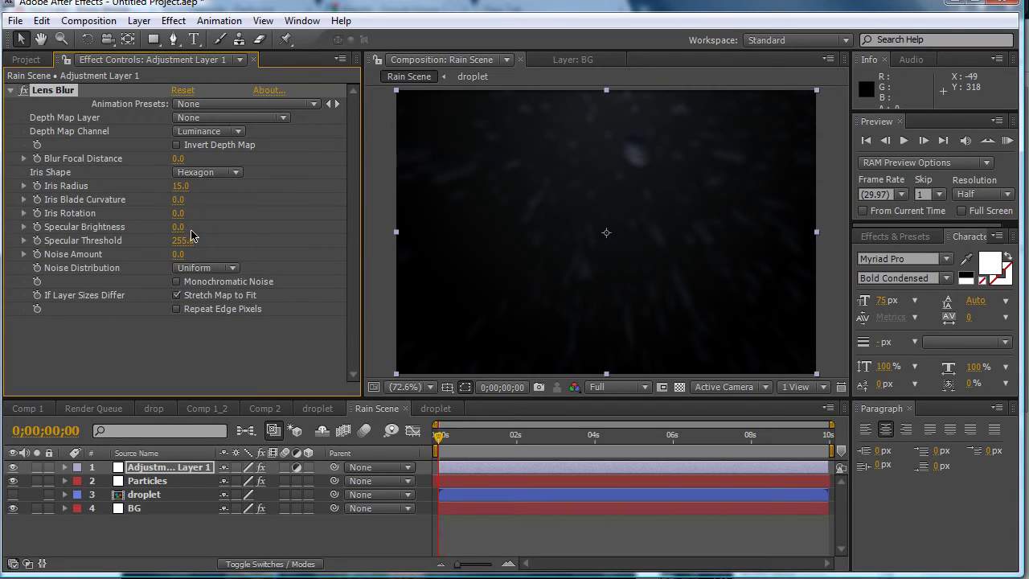
drag(179, 159, 191, 160)
mouse_move(178, 206)
mouse_down()
mouse_move(198, 202)
mouse_move(180, 203)
mouse_up()
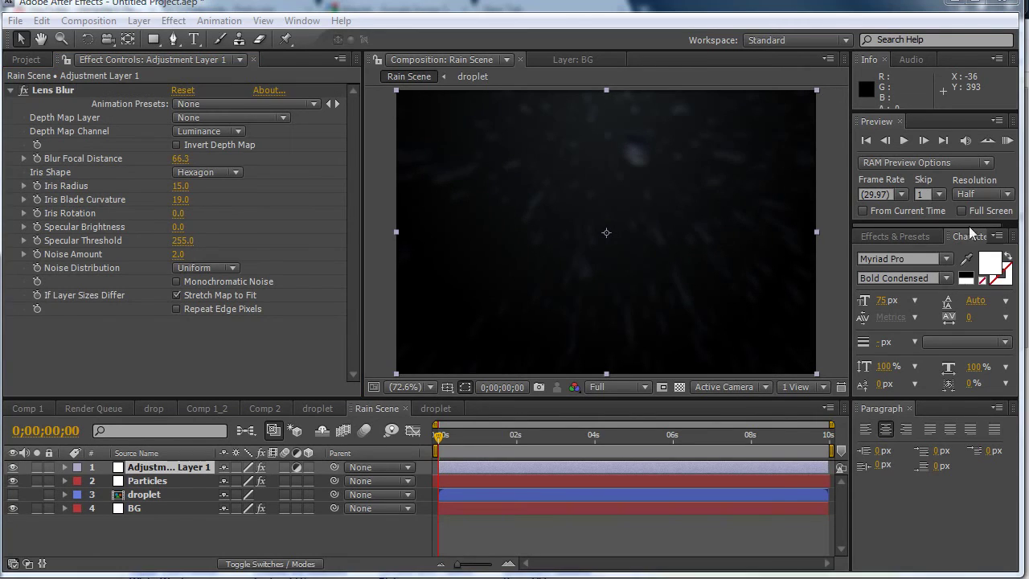
Preview the lens-blurred rain, then collapse Lens Blur and deselect the adjustment layer
click(1007, 142)
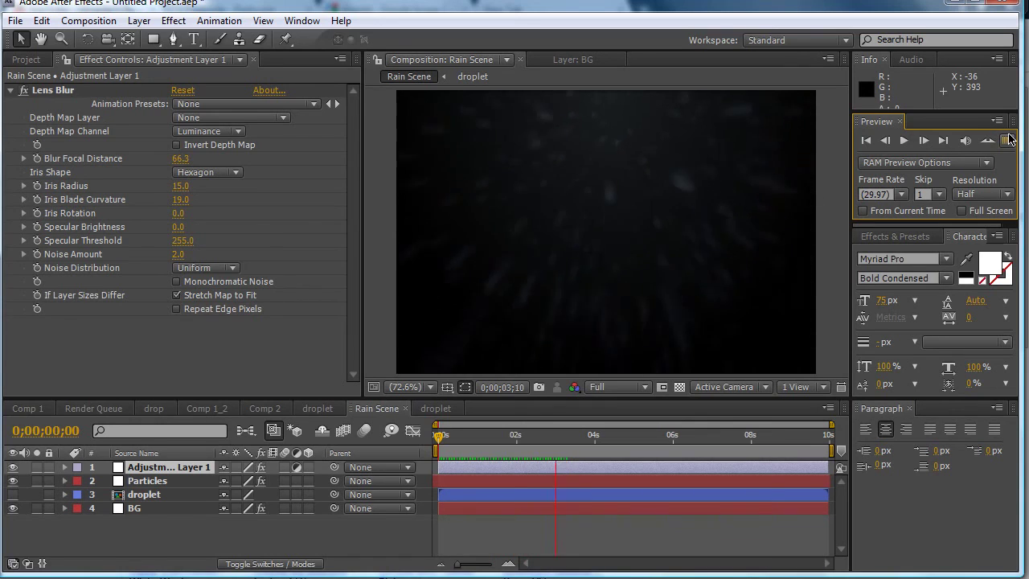
click(476, 248)
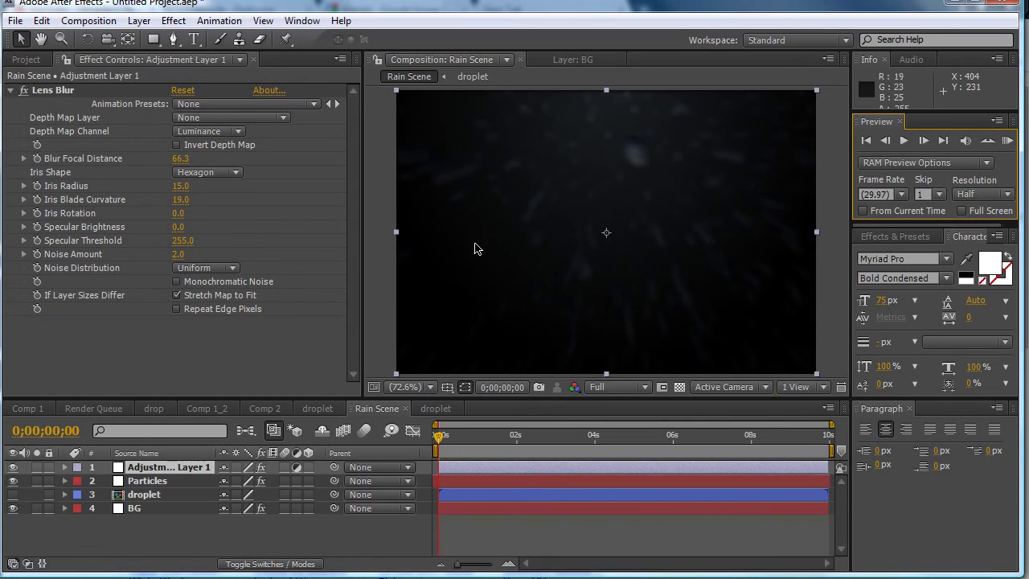
click(12, 96)
click(218, 20)
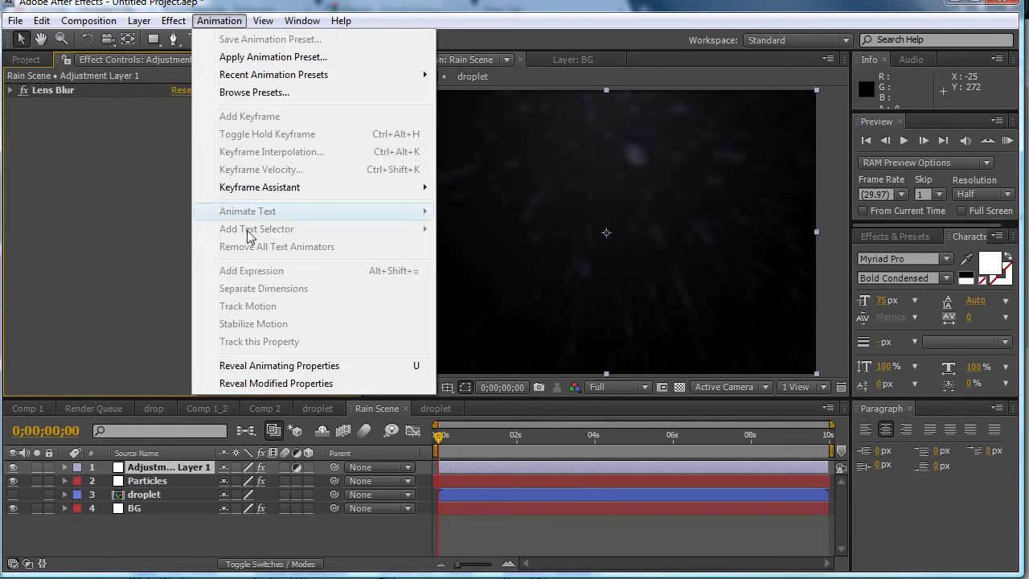
click(146, 226)
mouse_move(193, 547)
mouse_down()
mouse_move(172, 483)
mouse_move(199, 555)
mouse_up()
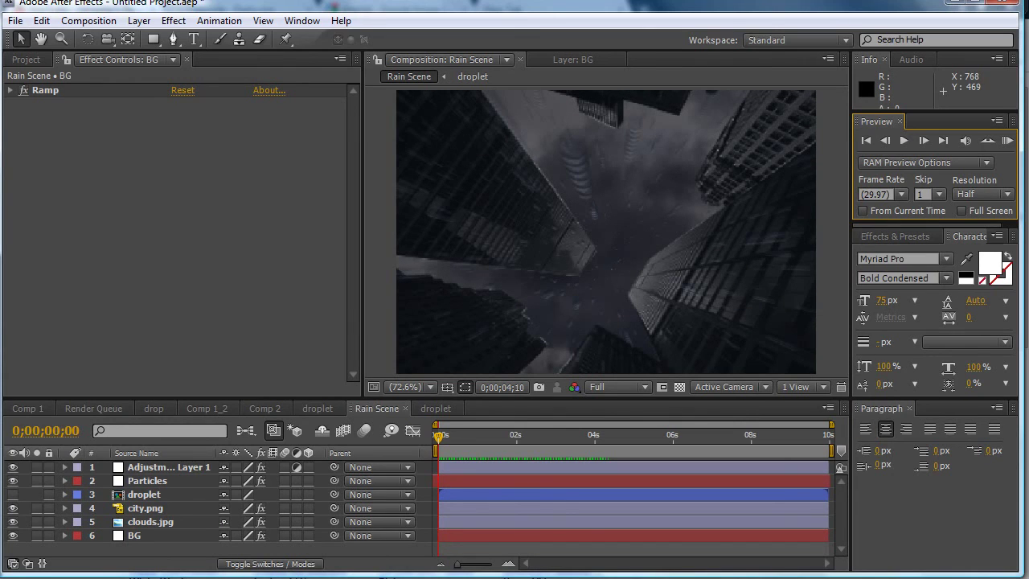
Preview the blurred rain falling over the city skyline and clouds, then select Adjustment Layer 1
click(1007, 141)
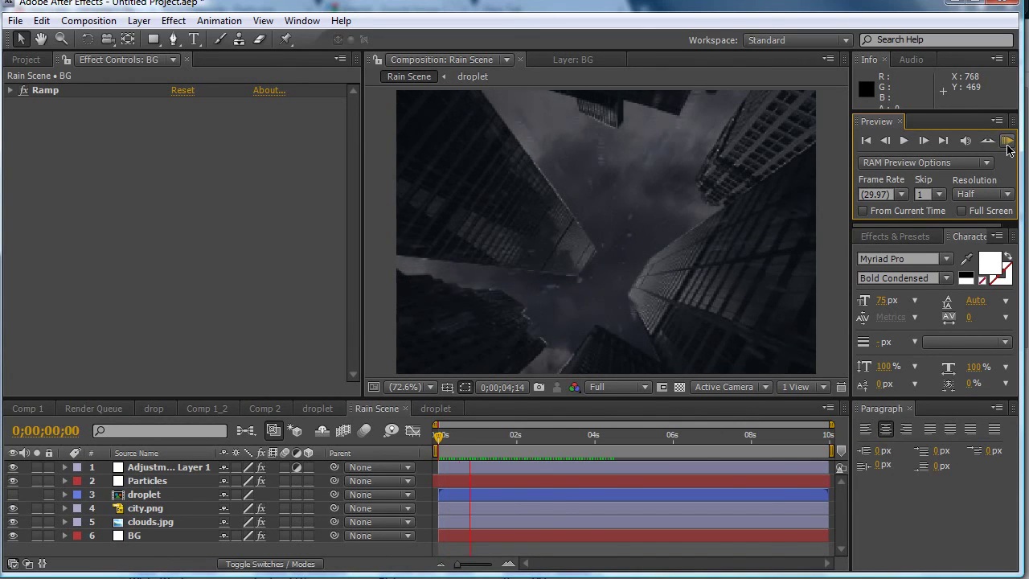
click(1007, 143)
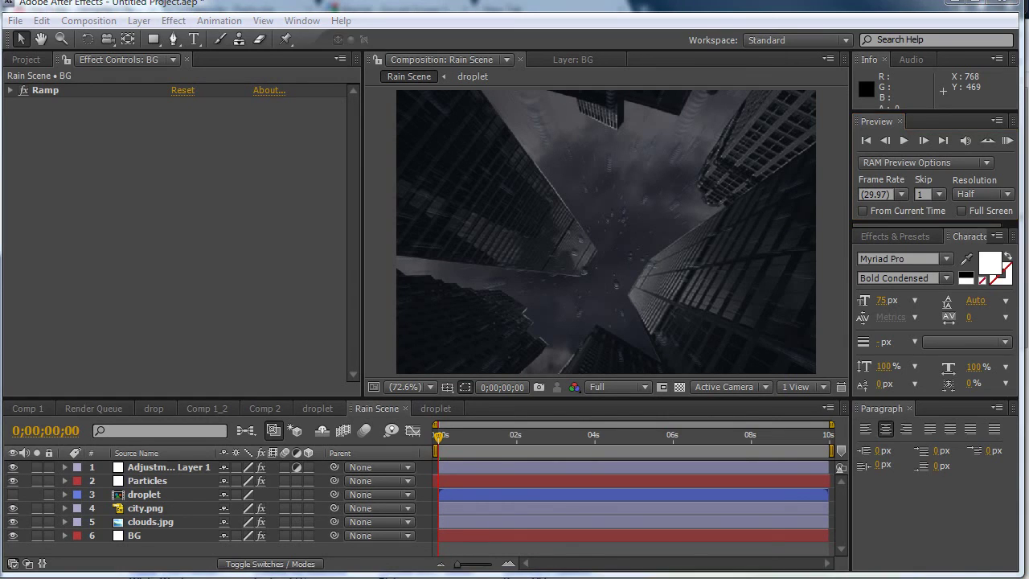
click(1007, 141)
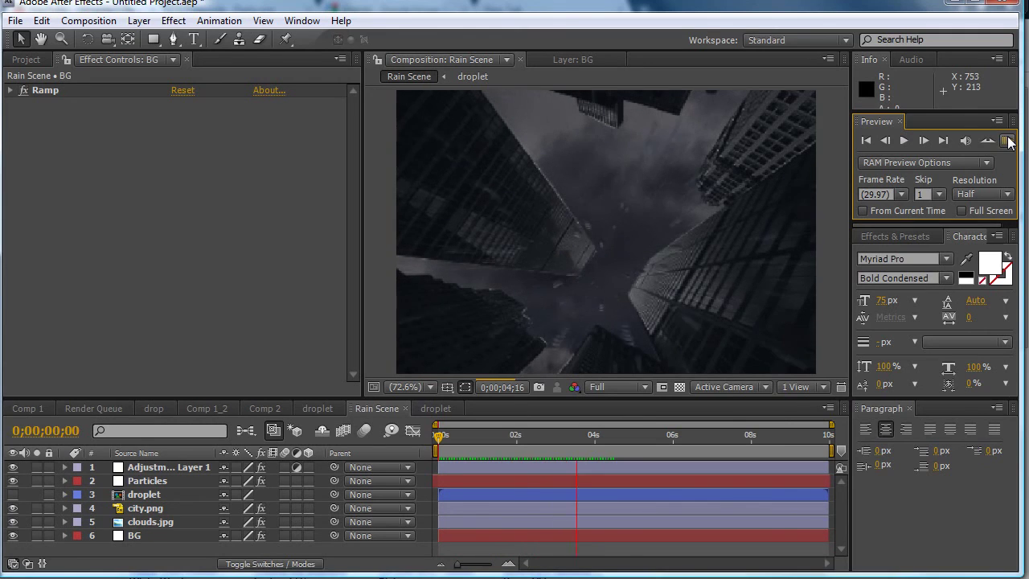
click(577, 347)
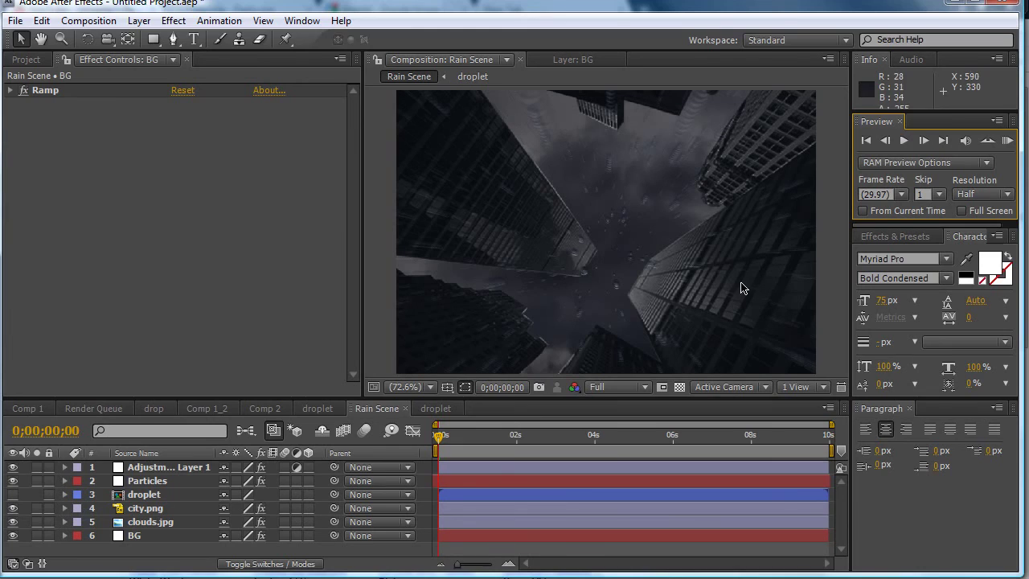
click(630, 165)
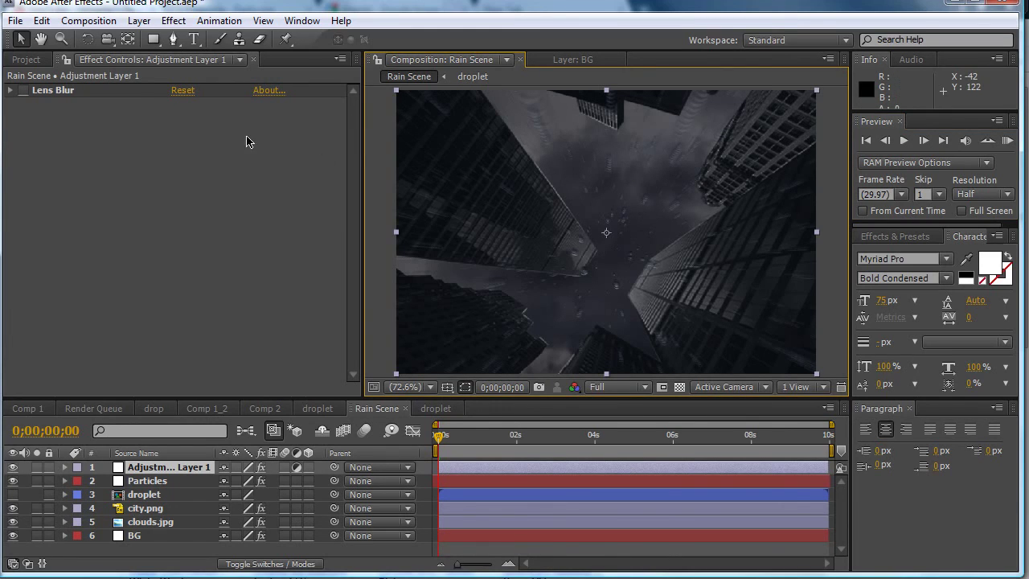